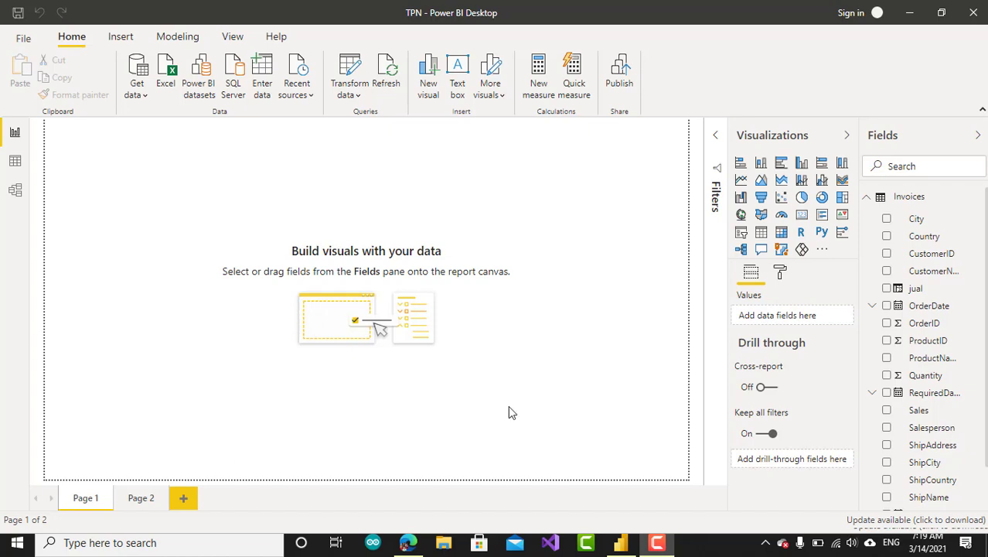
- Switch to Edge to view the Facebook group's banner and web address, and return to Power BI Desktop
left_click(408, 544)
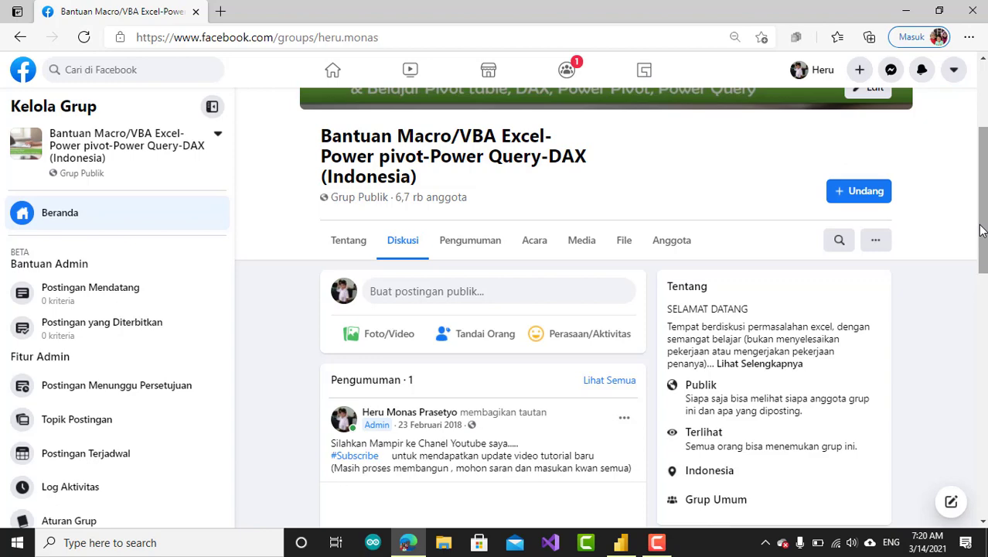
left_click_drag(982, 230, 983, 171)
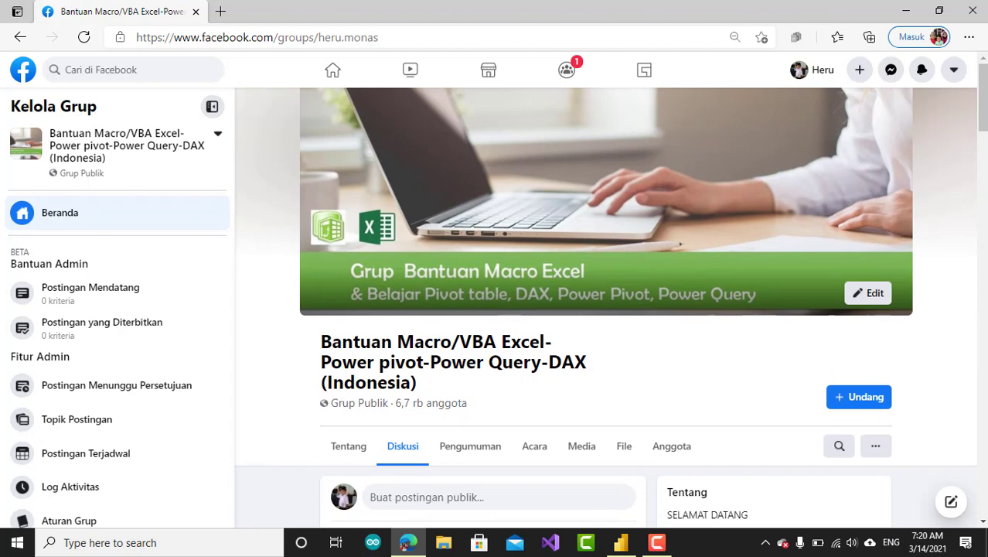
left_click(415, 36)
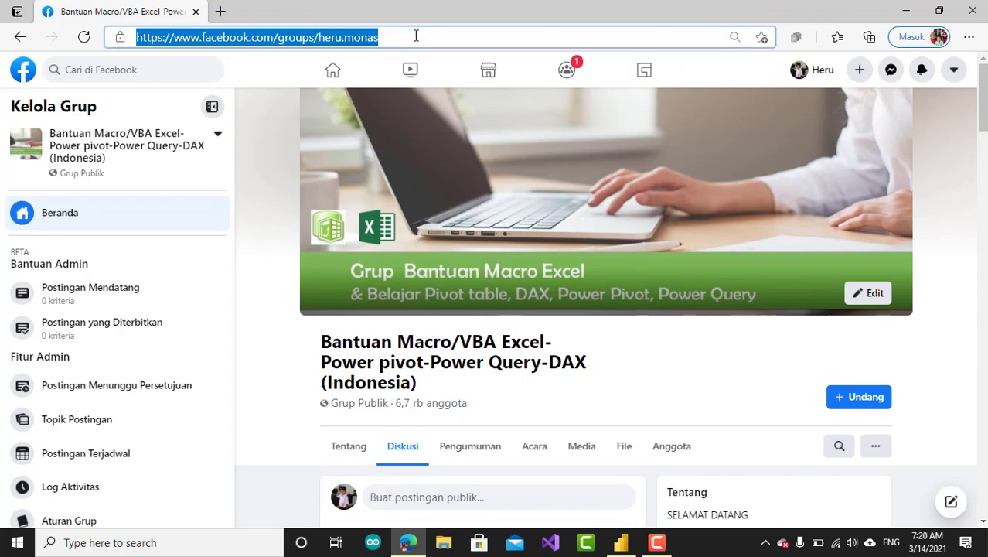
left_click(622, 544)
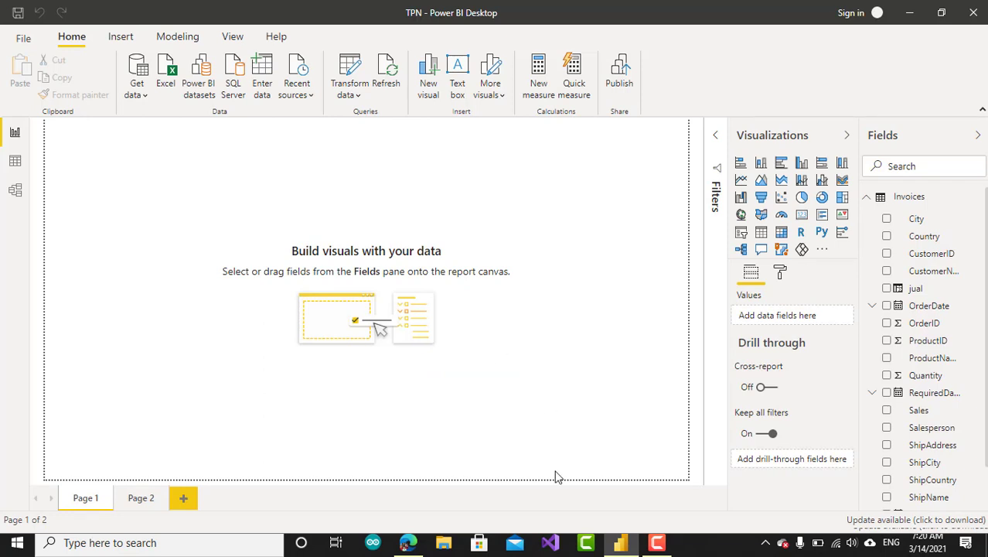
- In a new Edge tab, search the web for "dax topn" and open the Microsoft Docs page on the TOPN function
left_click(409, 544)
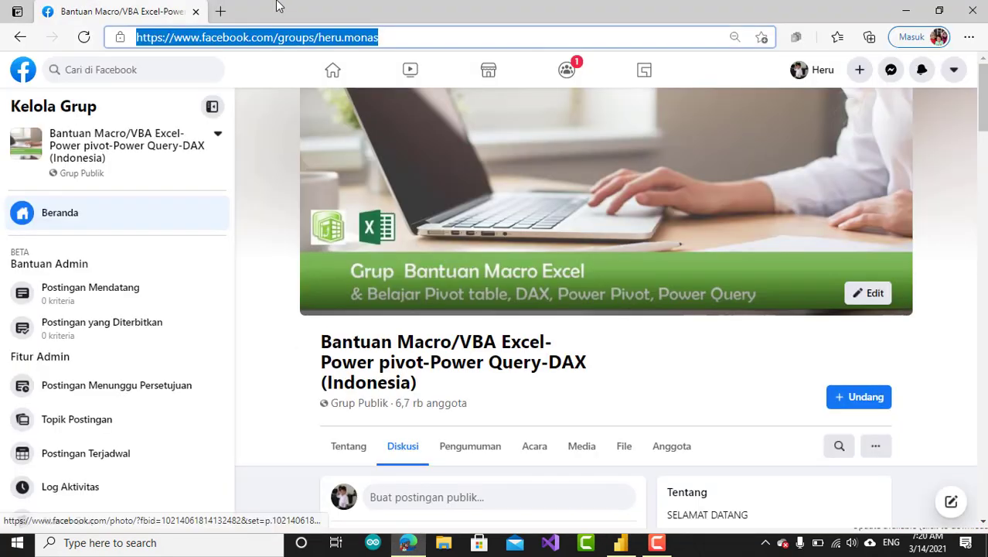
left_click(222, 12)
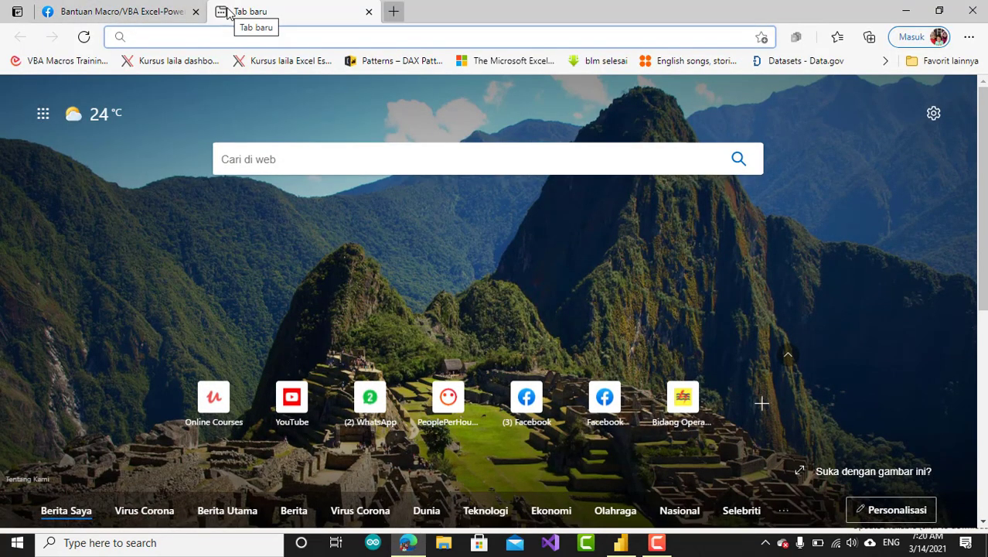
type("dax topn")
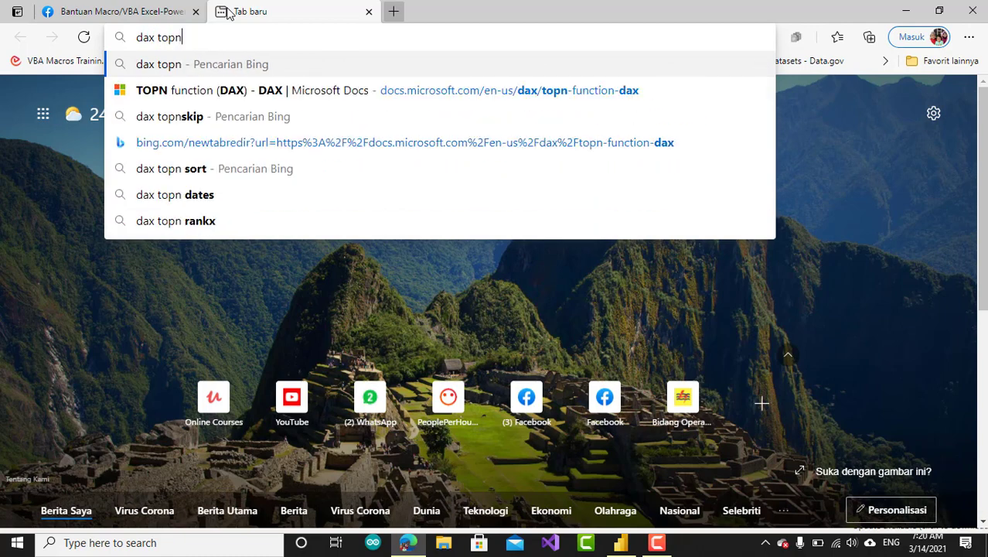
key("Return")
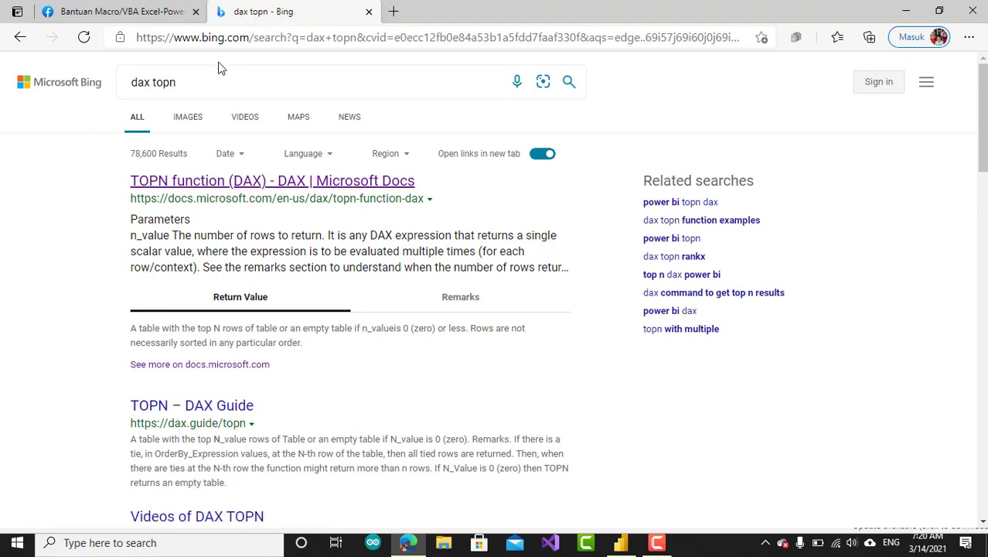
left_click(185, 189)
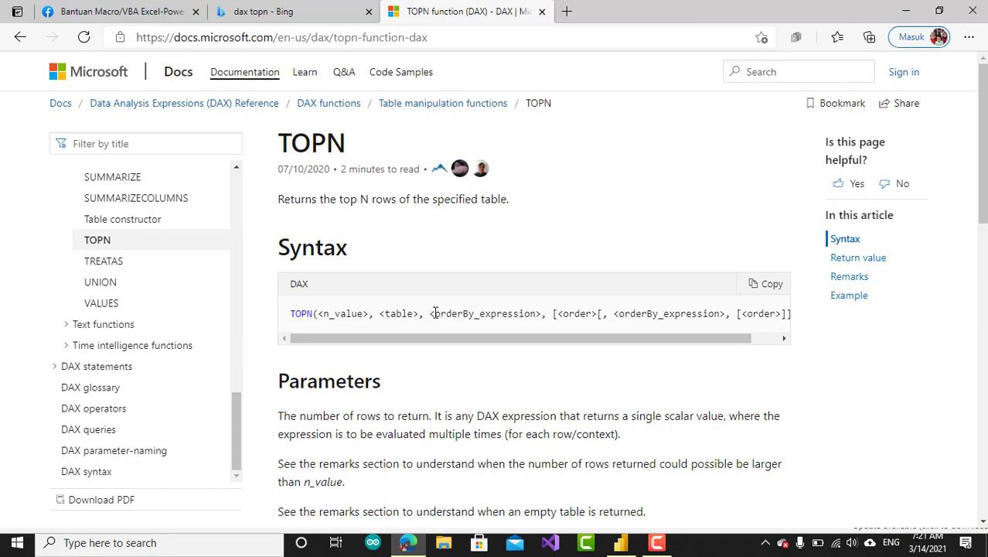
- Examine the TOPN documentation's syntax, including orderBy_expression and order, plus its parameters, remarks and example
left_click_drag(430, 313, 539, 318)
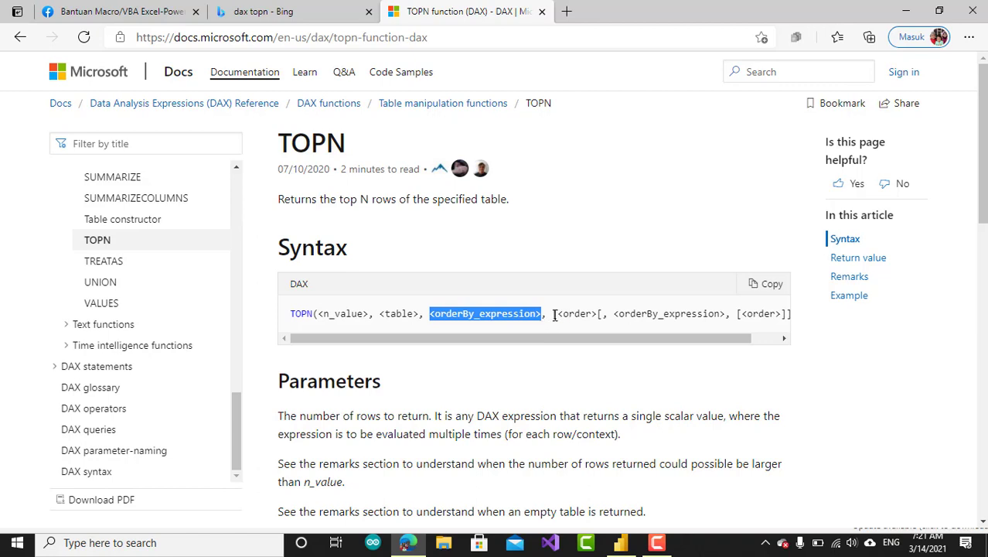
left_click_drag(554, 314, 650, 336)
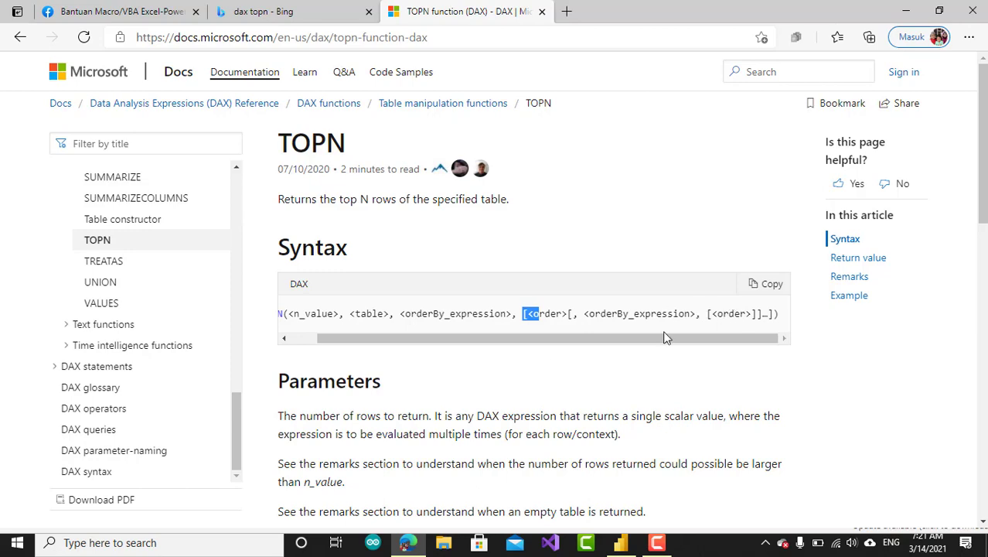
scroll(982, 182, "down", 4)
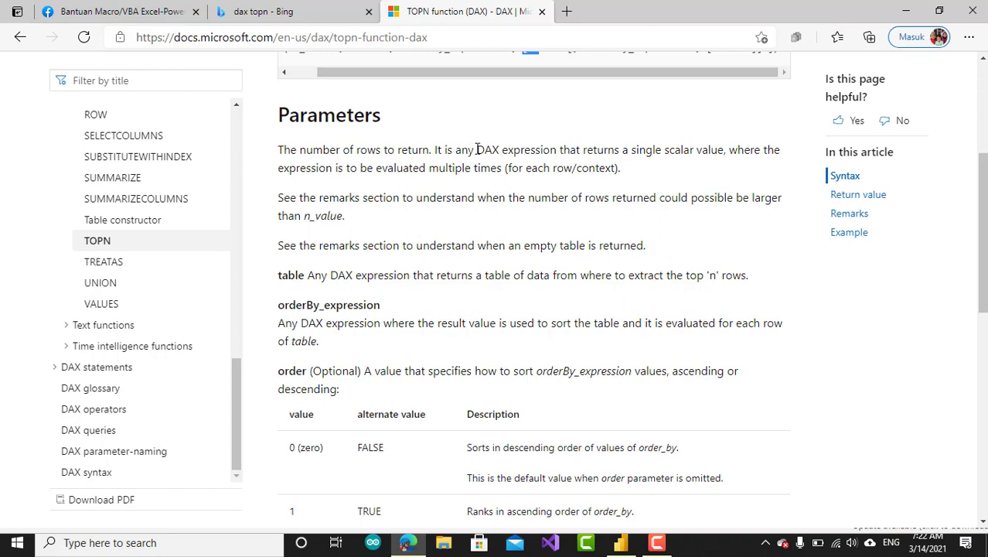
left_click_drag(477, 149, 552, 149)
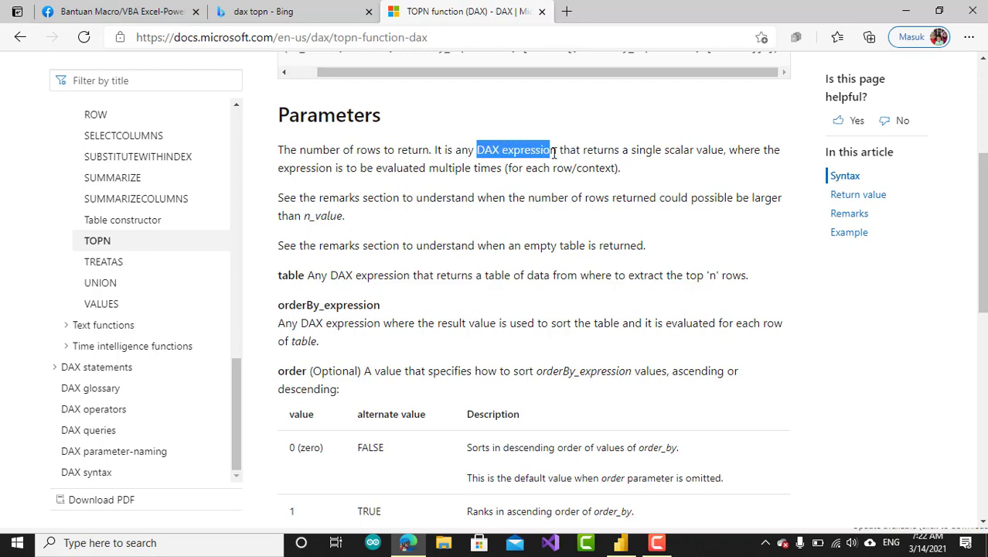
left_click(554, 152)
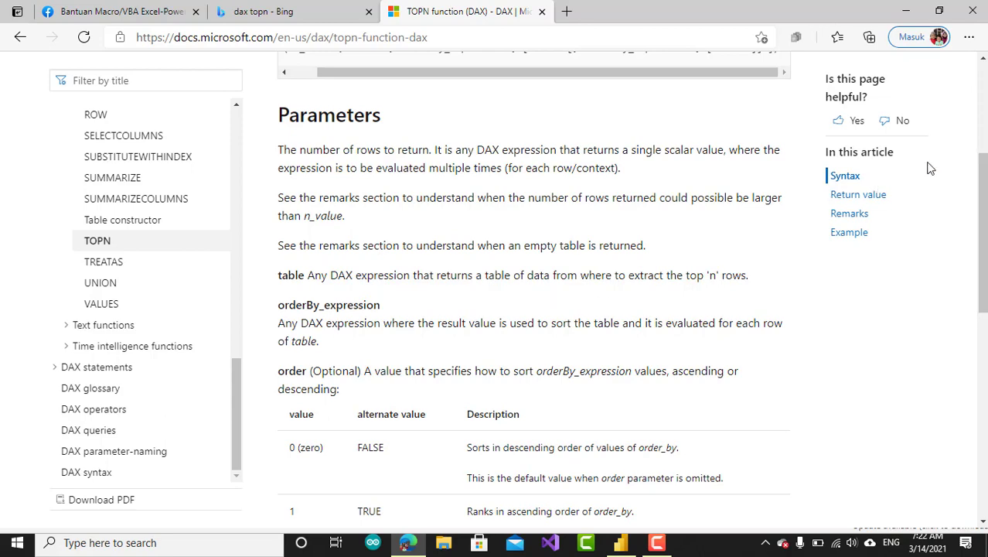
left_click_drag(982, 157, 975, 312)
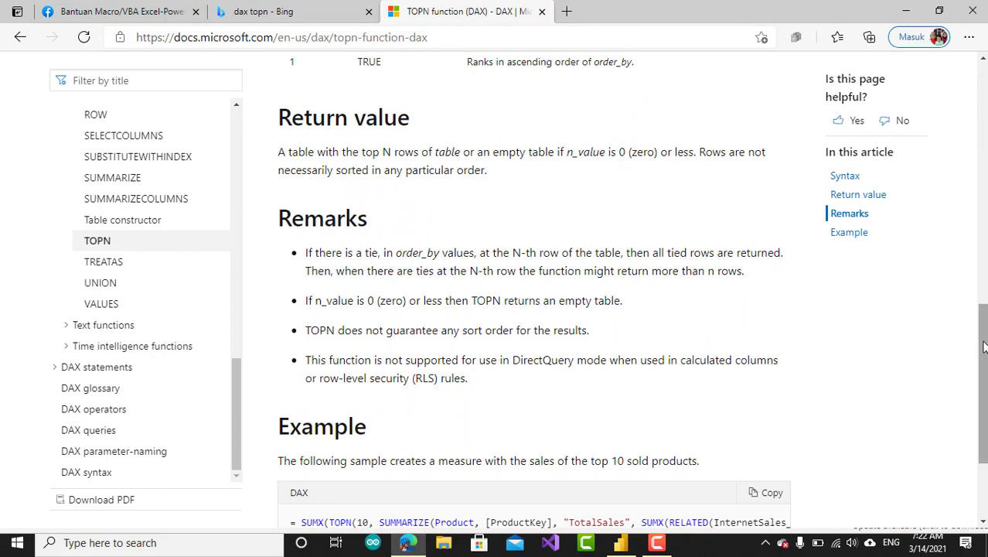
left_click_drag(980, 347, 979, 381)
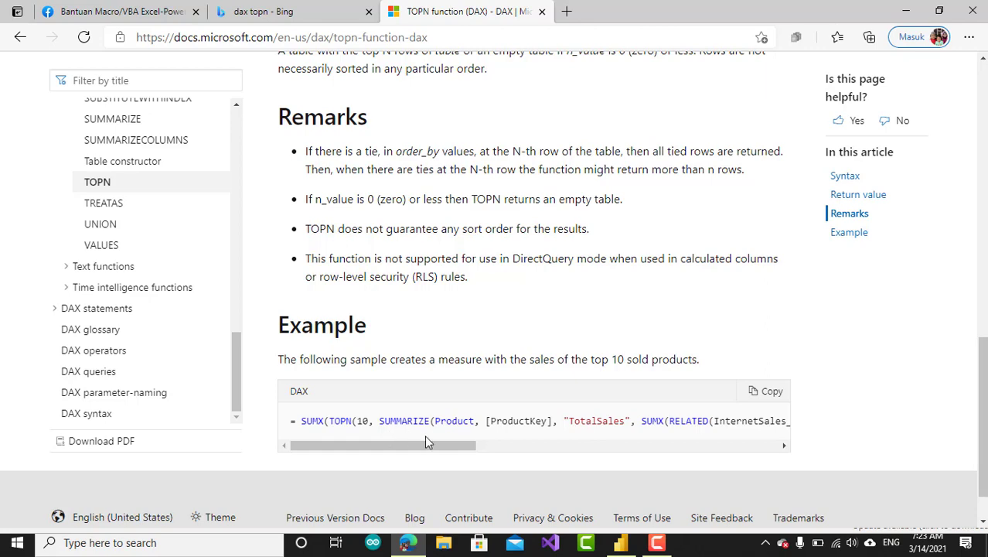
- Switch to Power BI Desktop and examine the Invoices table's fields and its data rows across all columns
left_click(622, 542)
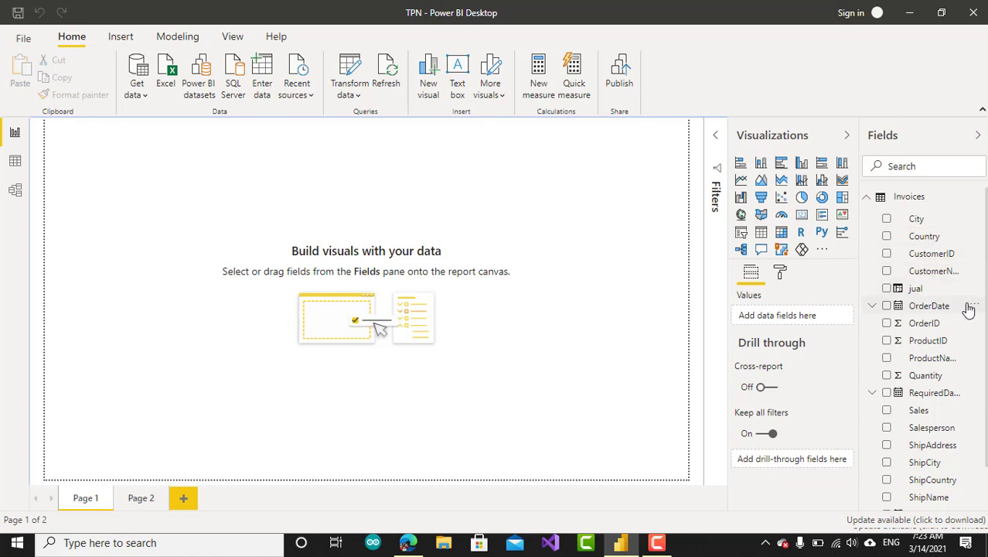
scroll(984, 309, "down", 1)
scroll(983, 309, "down", 2)
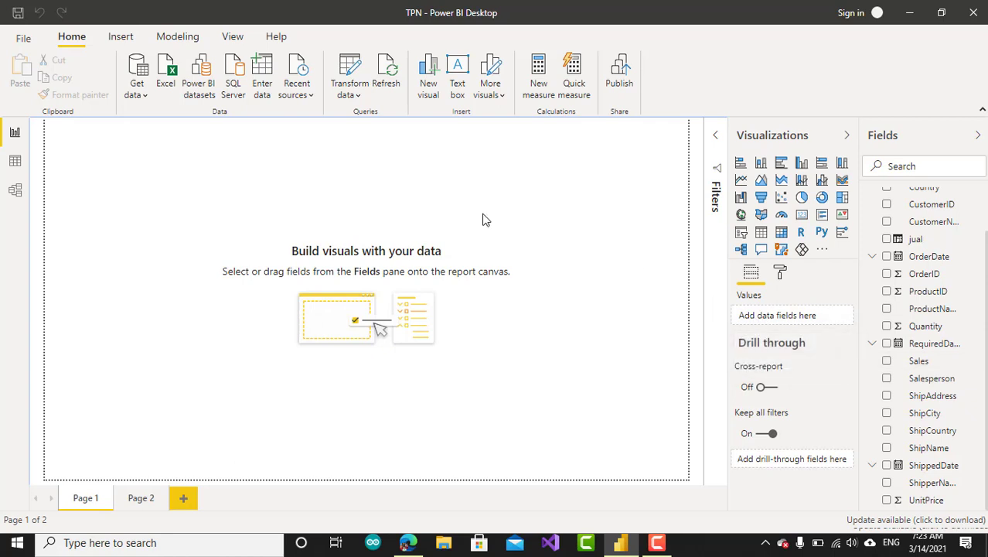
left_click(14, 167)
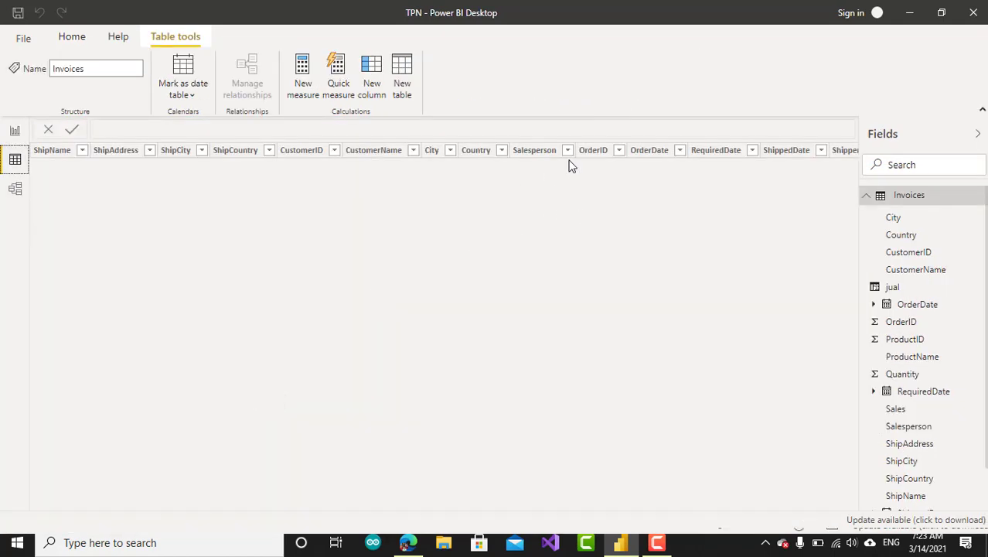
left_click(585, 153)
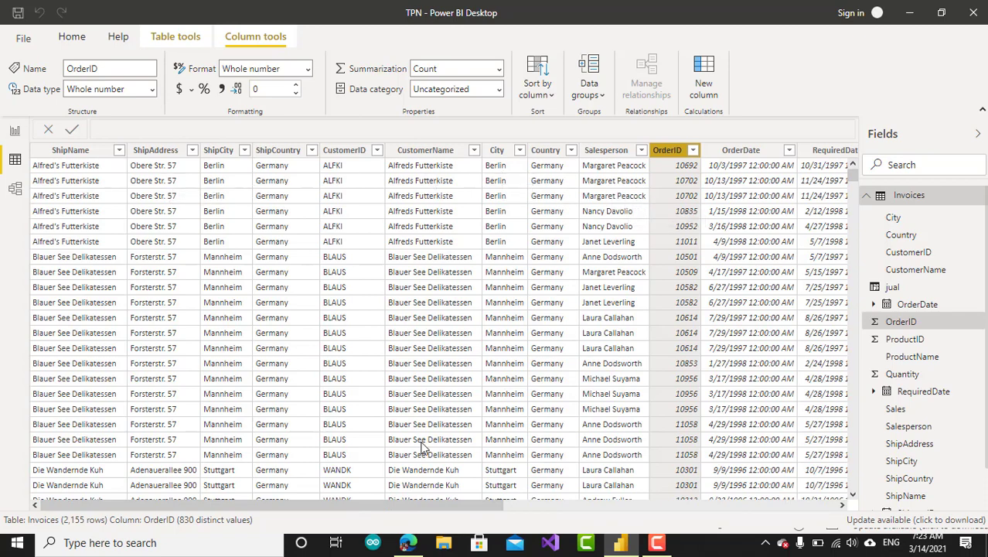
left_click_drag(387, 501, 719, 501)
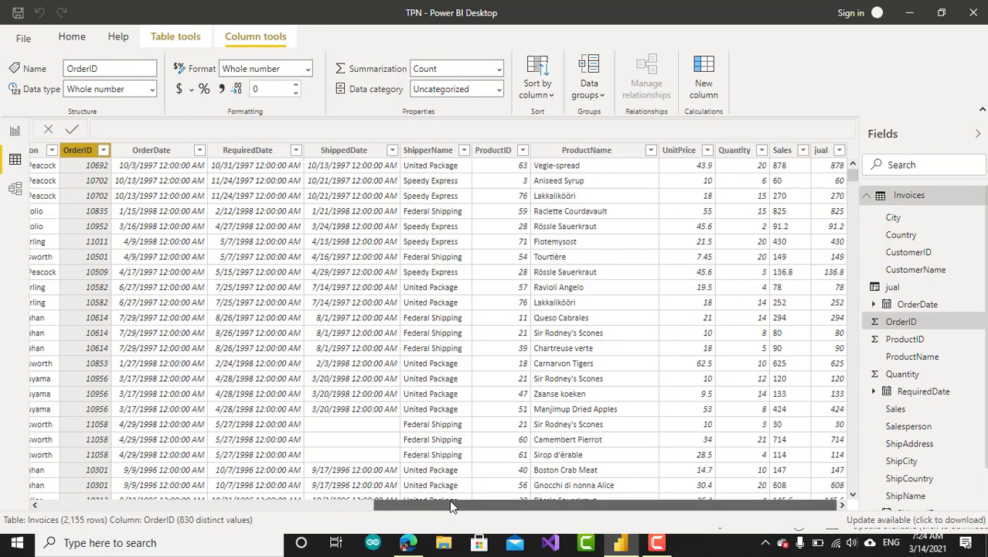
left_click_drag(449, 500, 284, 498)
left_click_drag(128, 491, 126, 491)
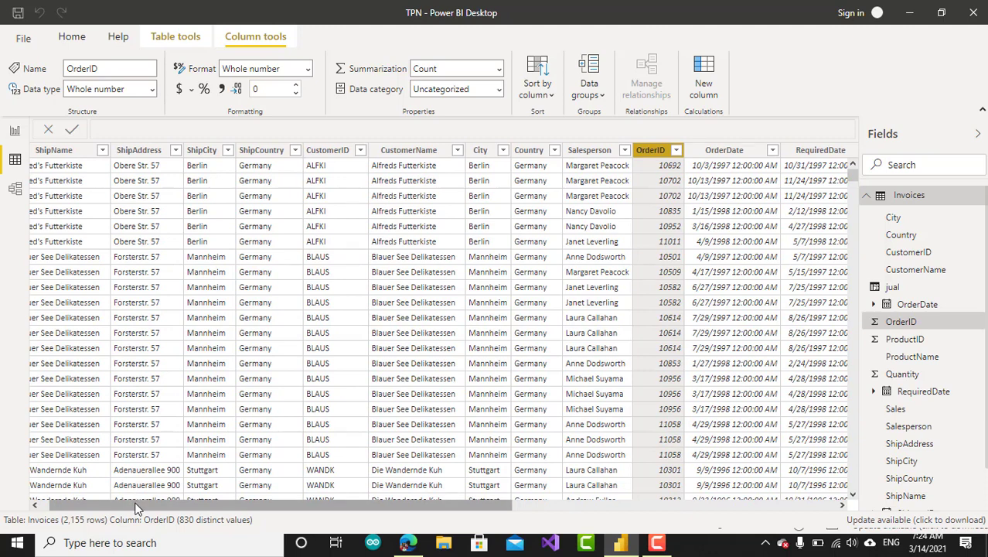
left_click_drag(135, 507, 83, 501)
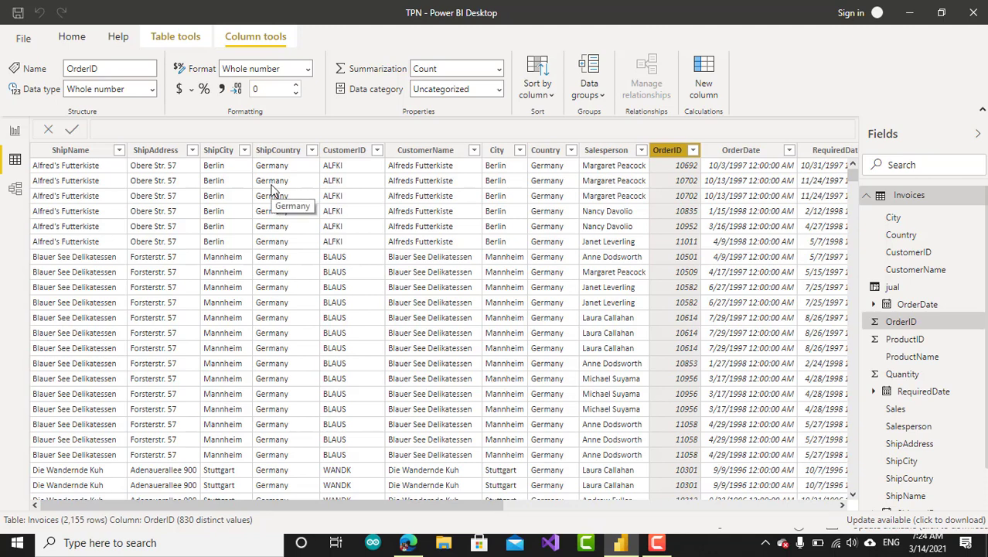
- Back in the report view, create a measure in the Invoices table defined as Total Sales = SUM(Invoices[Sales])
left_click(15, 132)
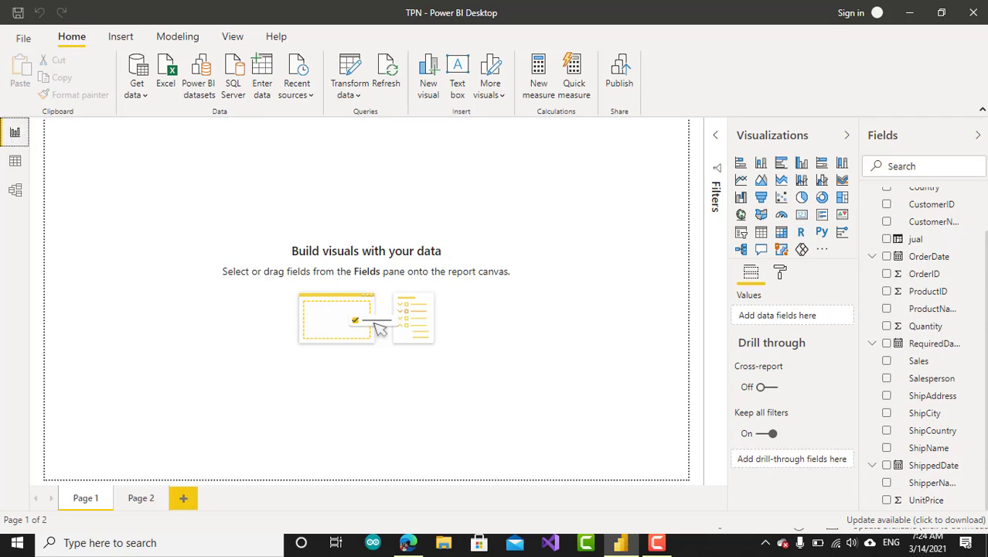
scroll(986, 261, "up", 2)
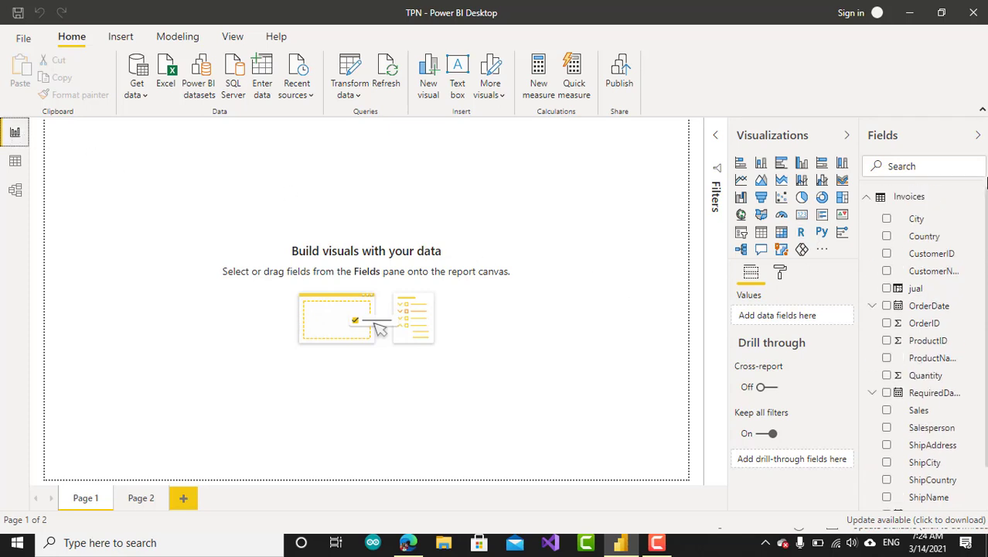
right_click(905, 199)
left_click(907, 218)
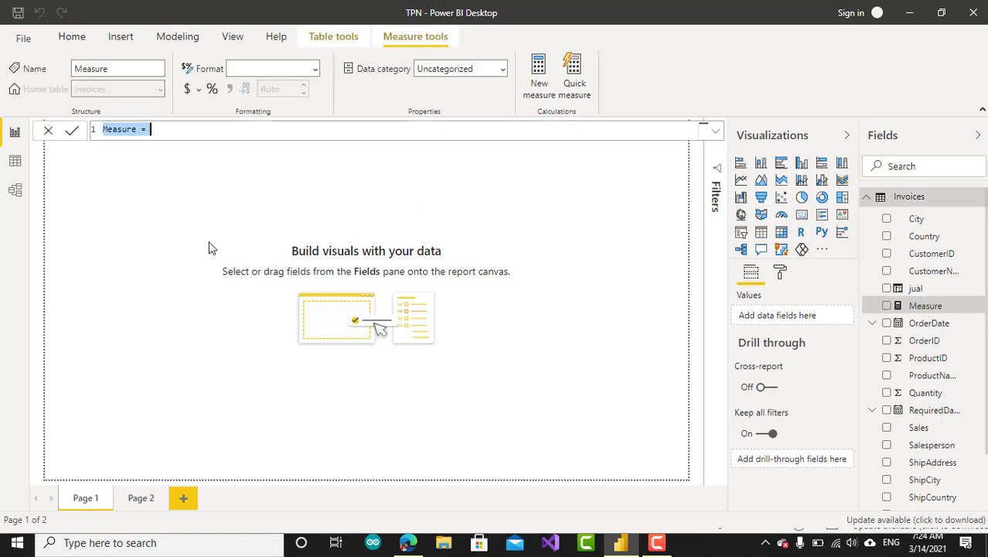
type("Total ")
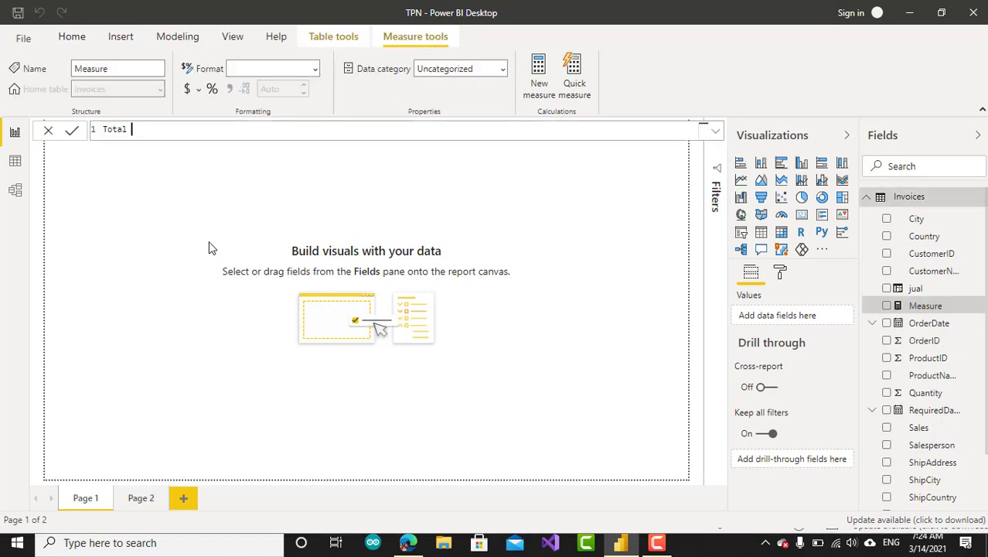
type("Sales = S")
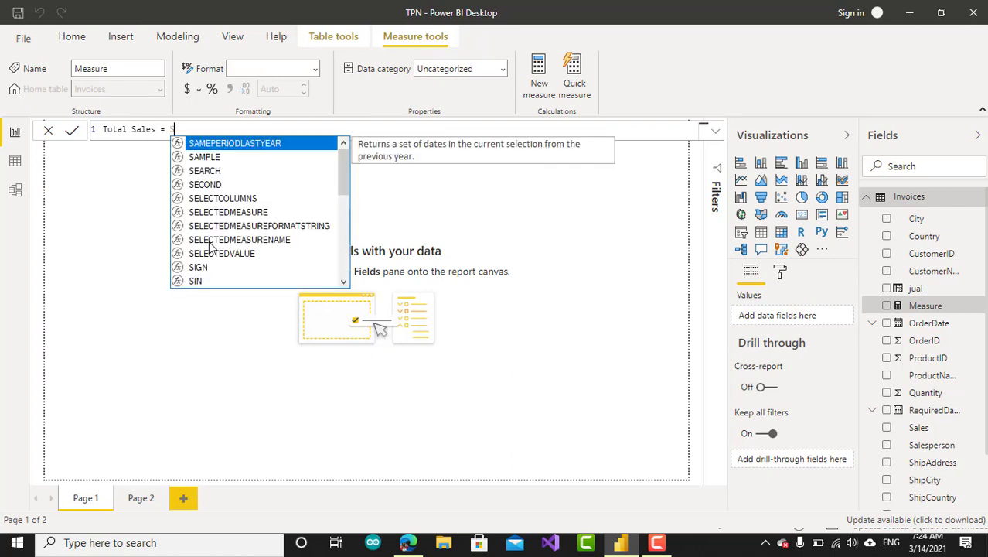
type("UM(")
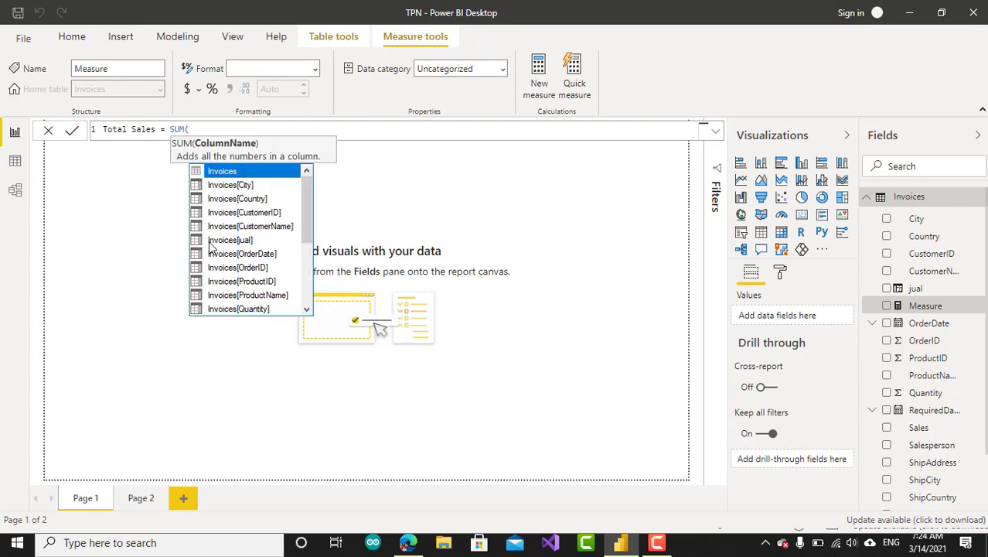
type("In")
key("BackSpace")
key("BackSpace")
type("sa")
key("Tab")
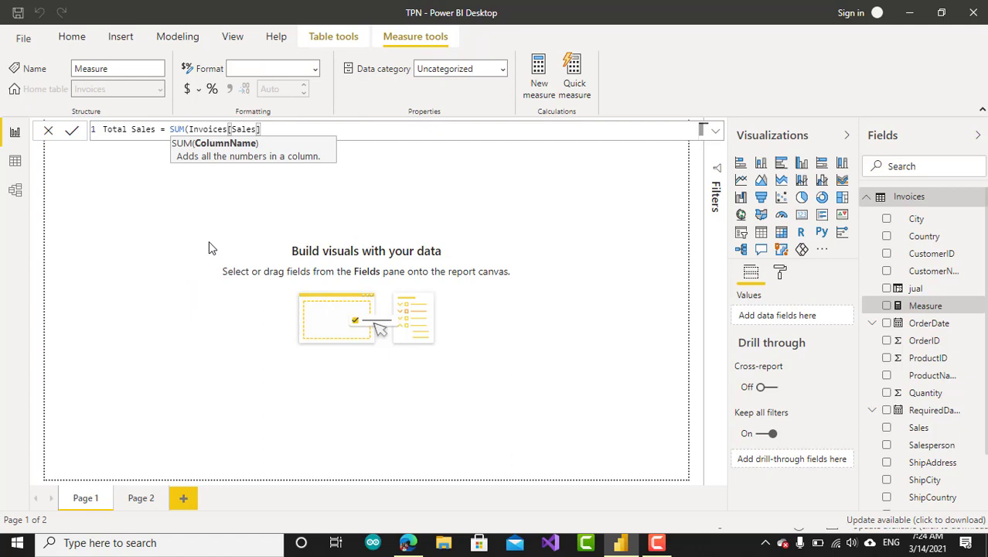
type(")")
key("Return")
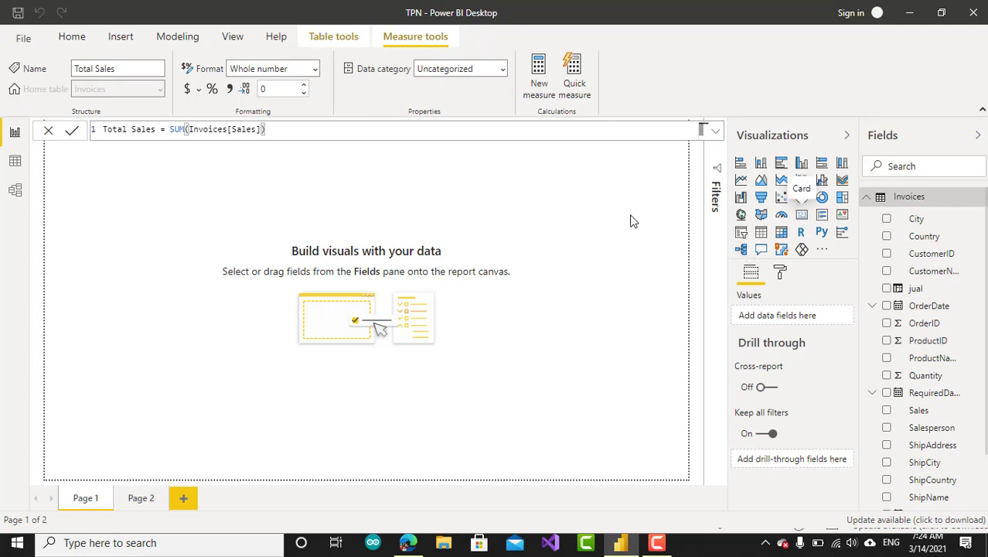
- Add a Card visual to the empty Page 1 canvas and place the Total Sales measure in it
left_click(559, 206)
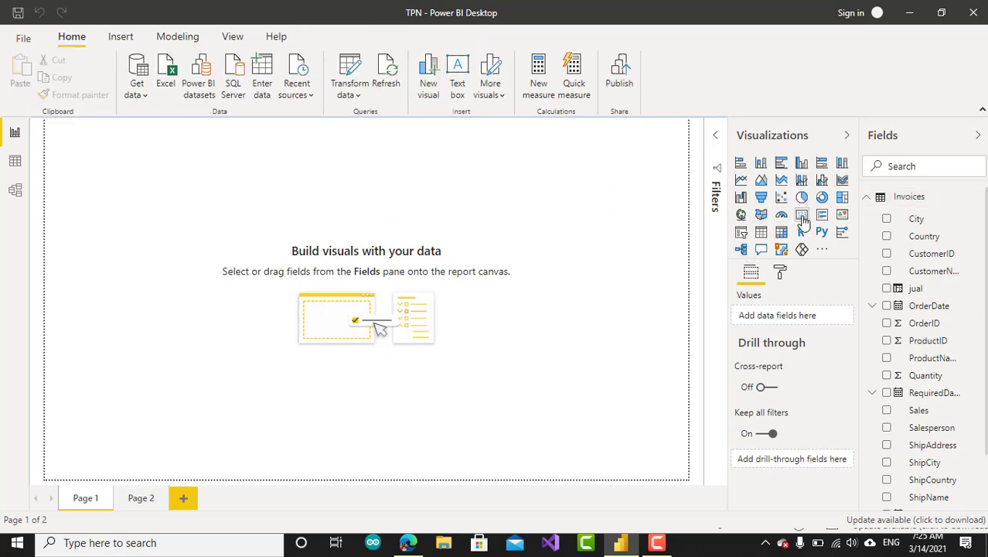
left_click(802, 216)
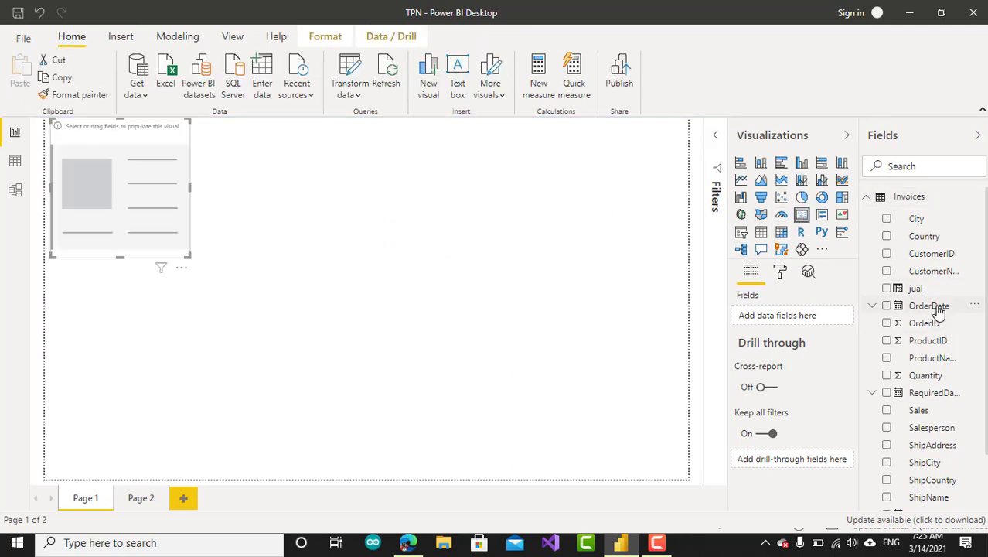
scroll(912, 487, "down", 3)
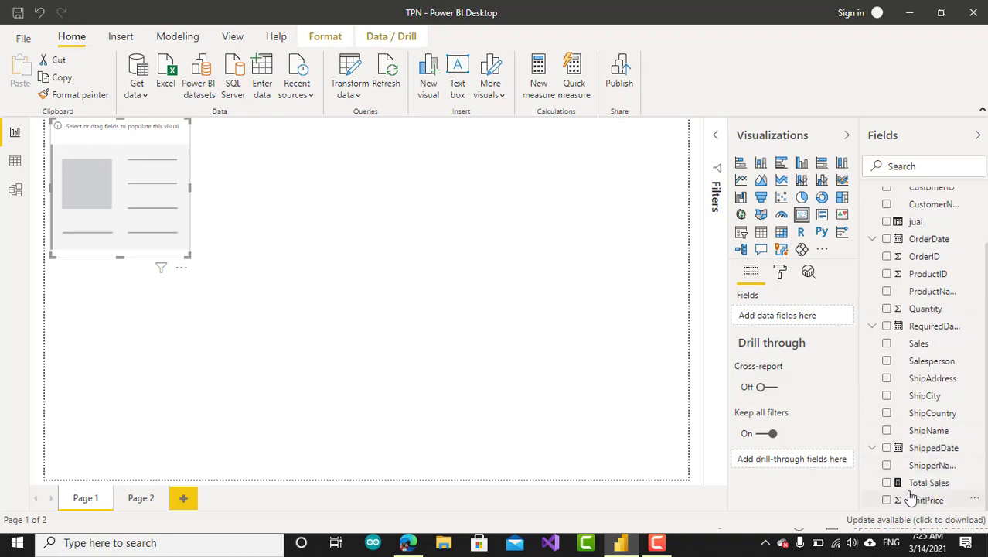
left_click_drag(913, 488, 93, 173)
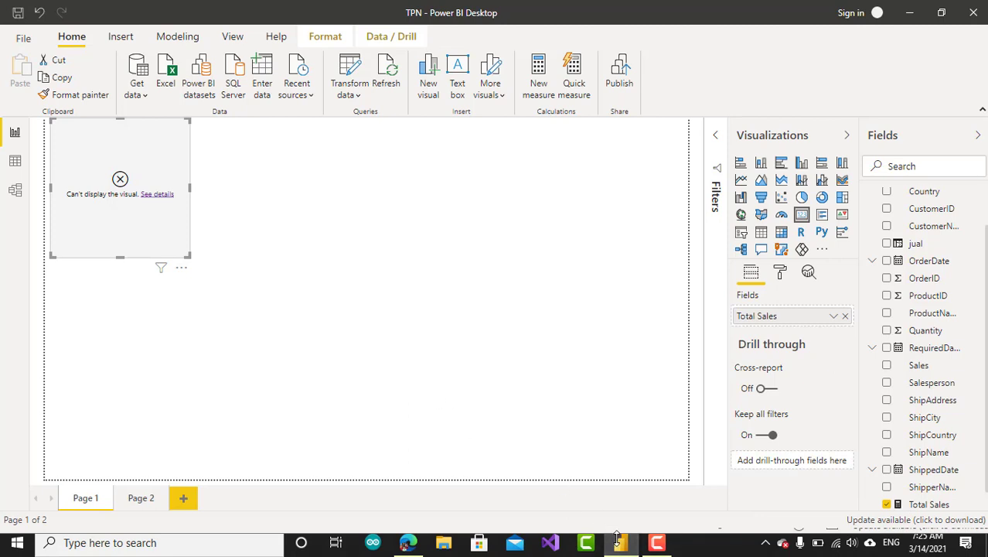
mouse_move(621, 549)
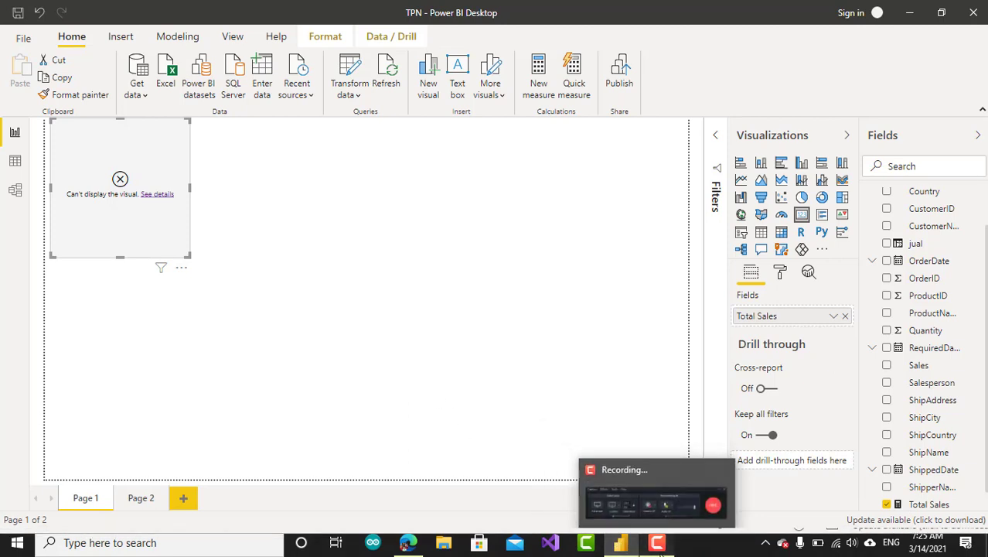
left_click(656, 542)
left_click(915, 476)
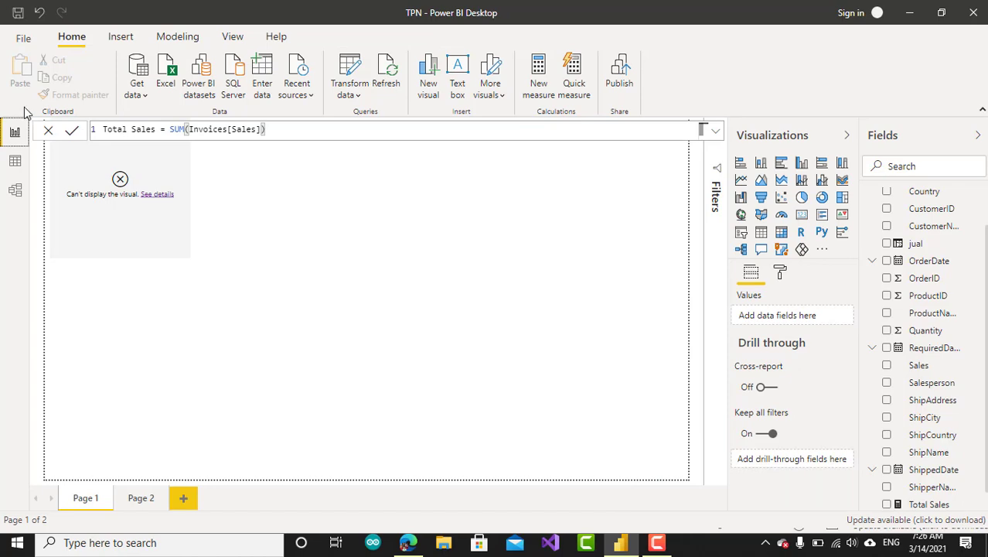
- In the data view, inspect the Invoices table's Sales column, including its data type and available summarization options
left_click(13, 160)
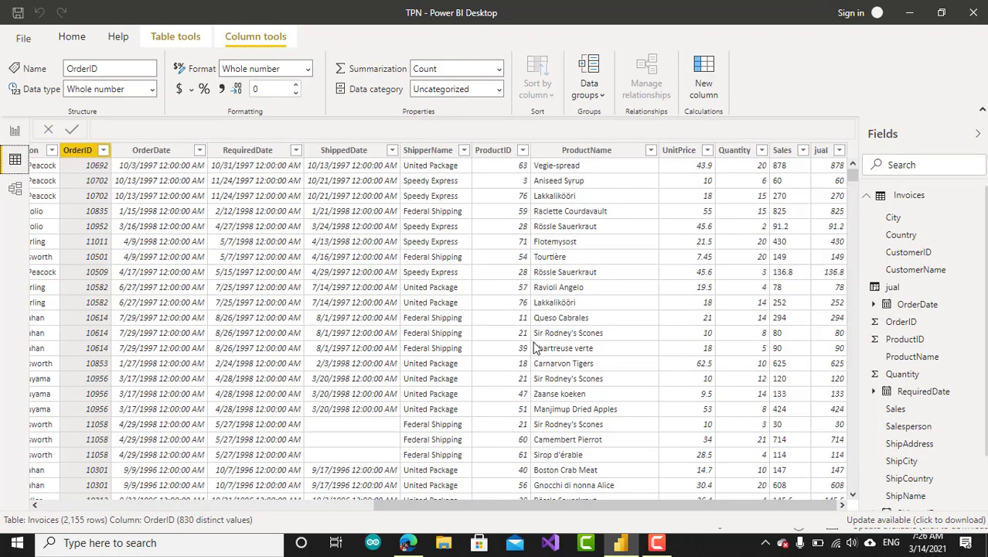
left_click(785, 152)
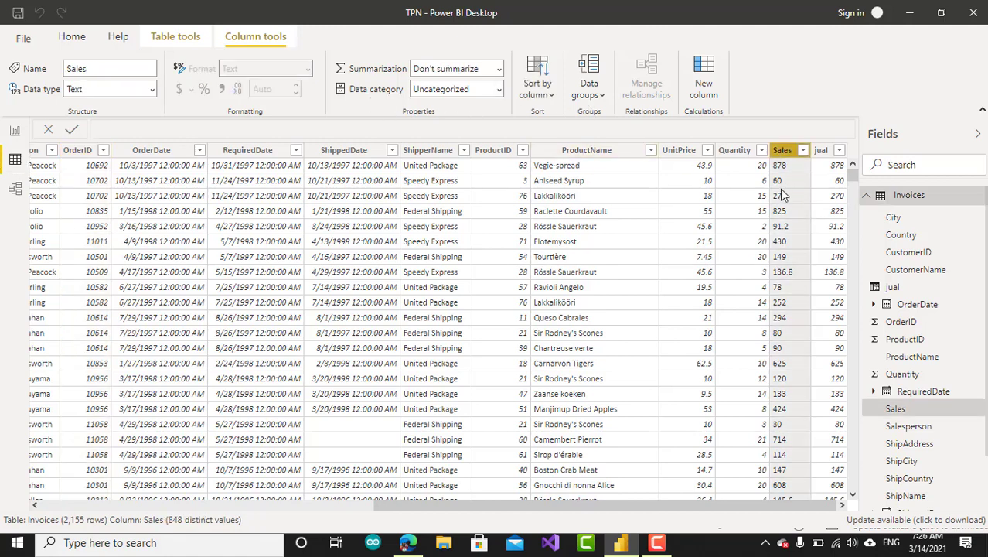
left_click(500, 71)
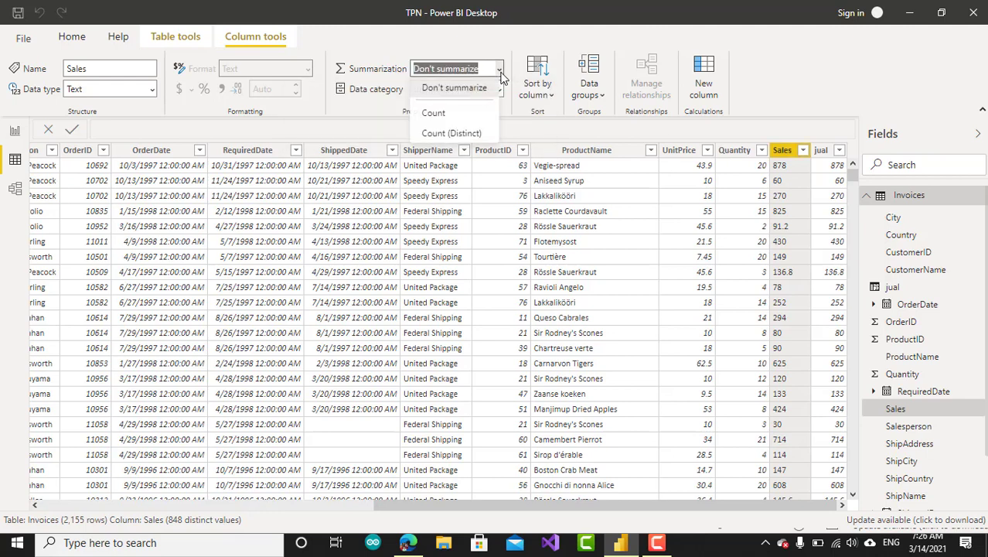
left_click(524, 132)
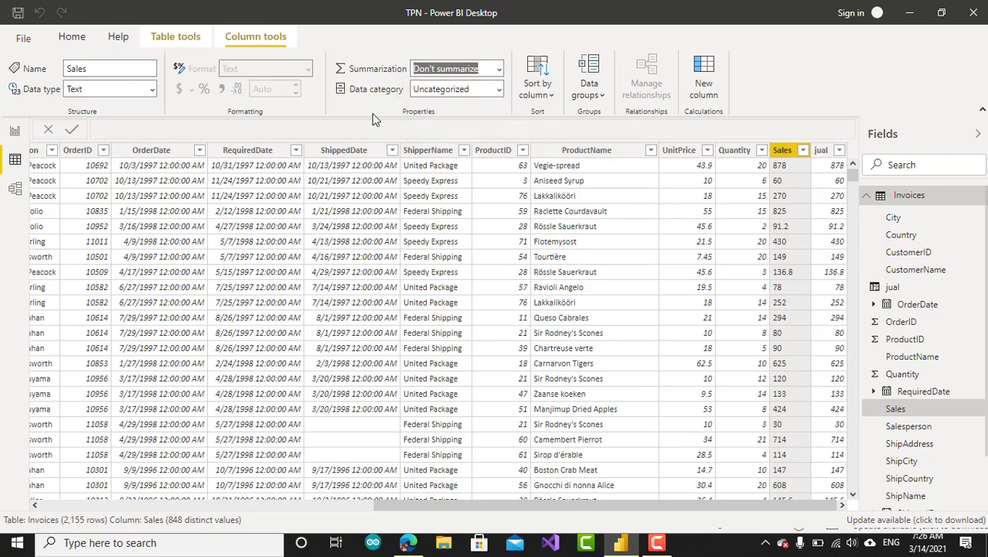
left_click(68, 37)
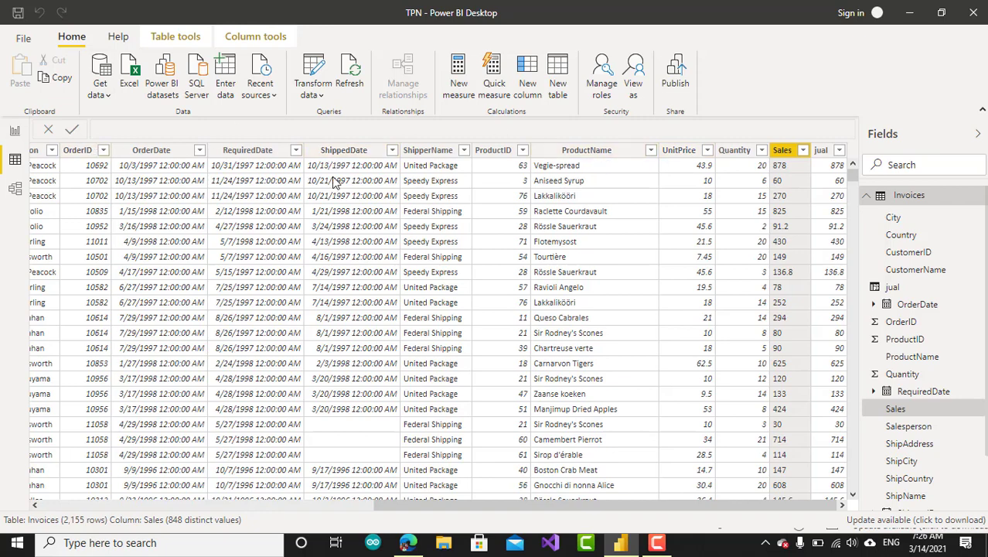
- Edit the Invoices query in Power Query, set the Sales column's data type to Whole Number, and apply the change to the model
right_click(895, 199)
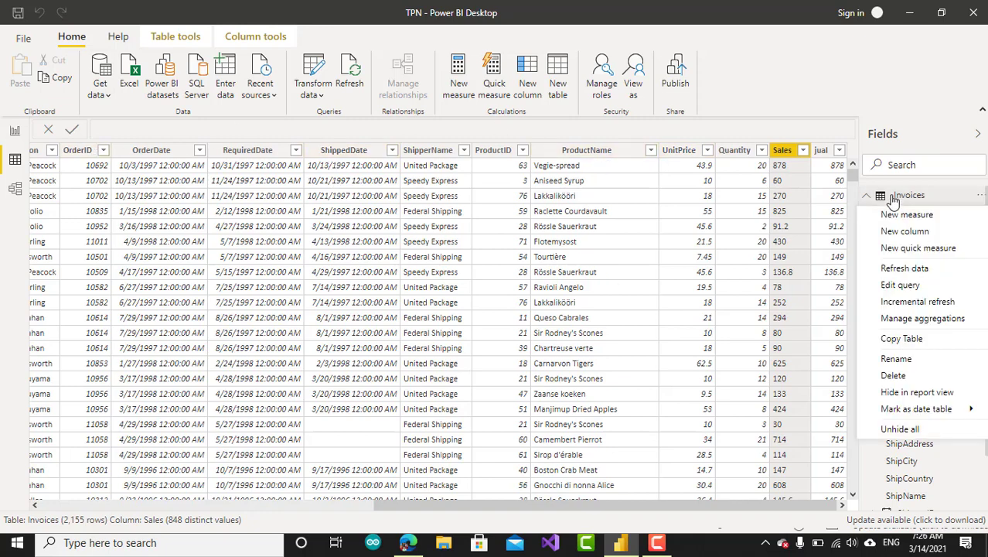
left_click(899, 286)
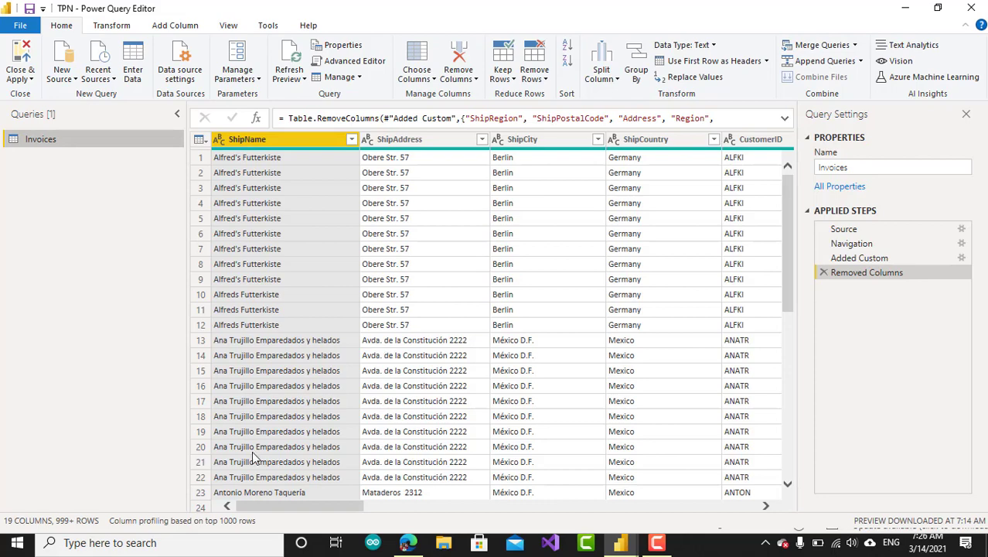
left_click_drag(264, 504, 696, 509)
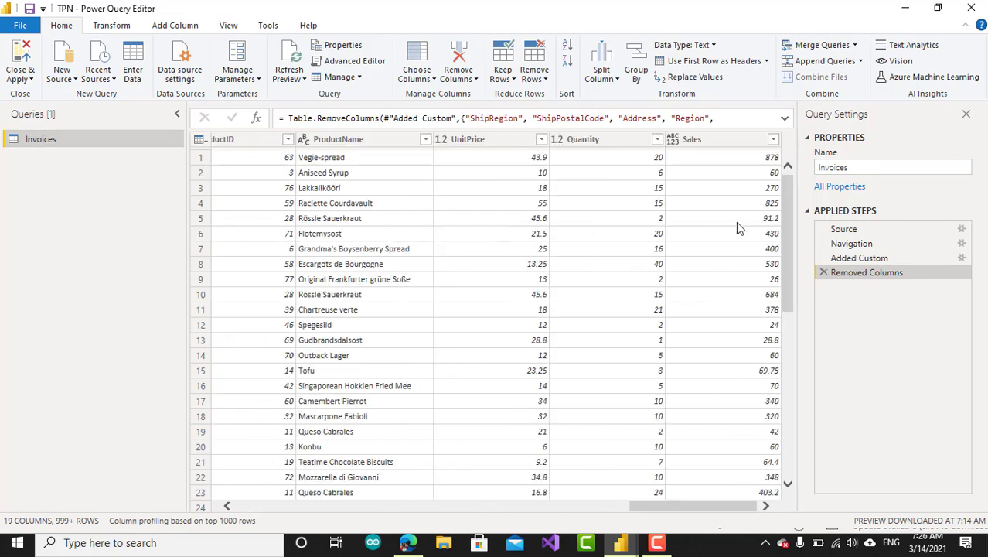
left_click(700, 141)
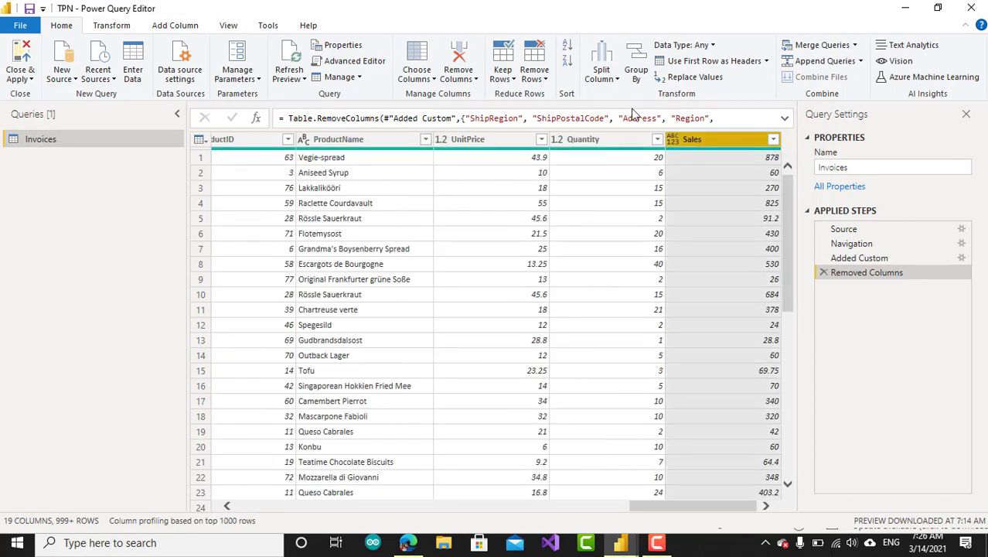
left_click(713, 45)
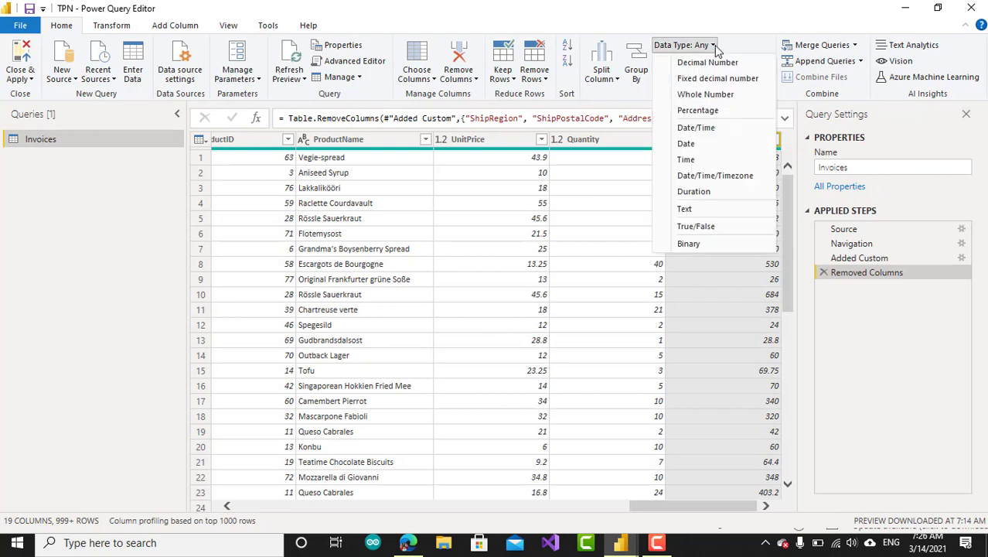
left_click(705, 94)
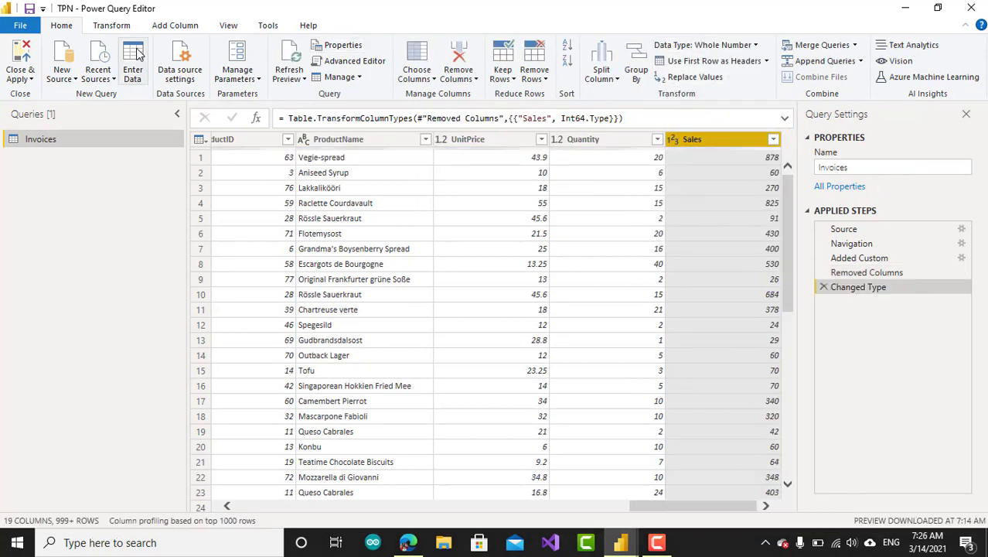
left_click(22, 51)
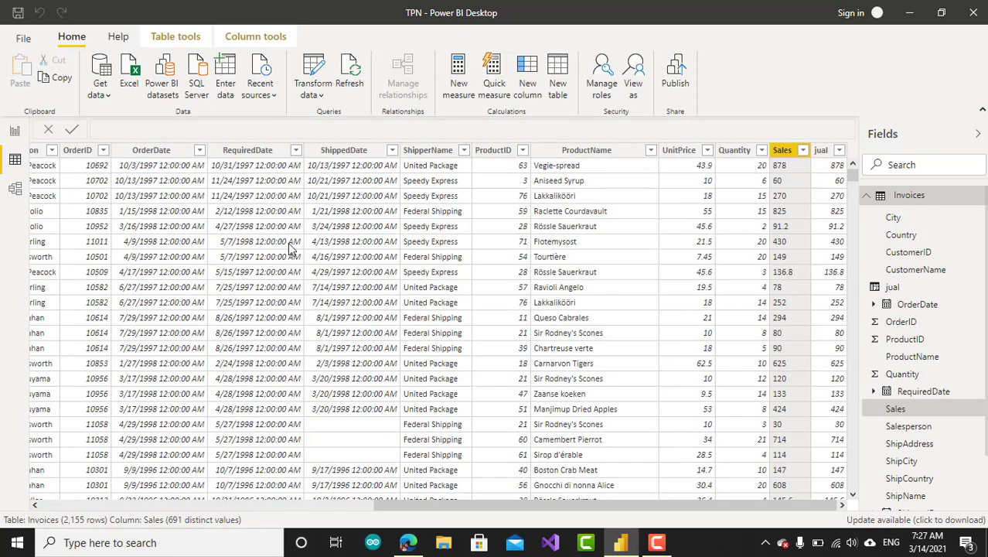
- Back in the report view, set the Total Sales card's data label display units to None and resize the card to fit its number
left_click(13, 133)
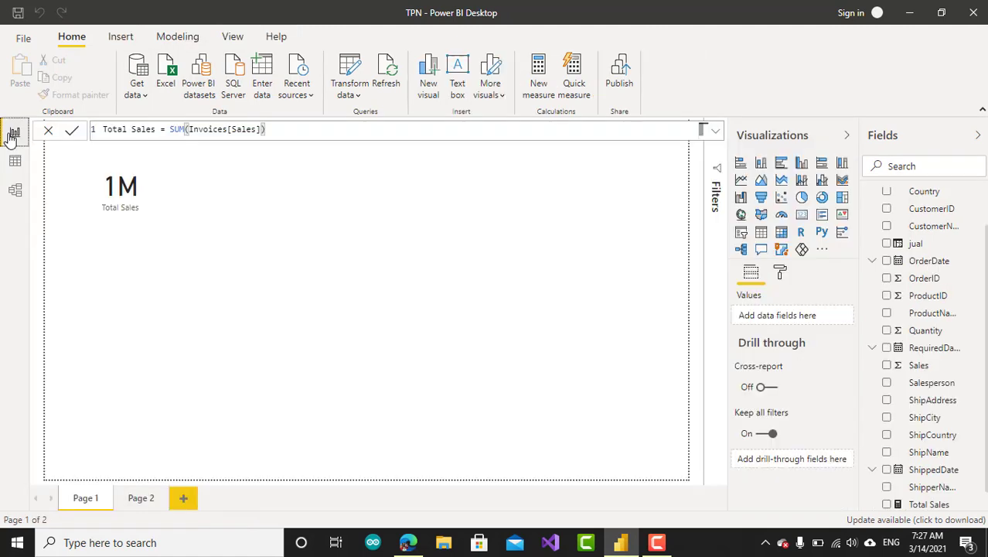
left_click(184, 200)
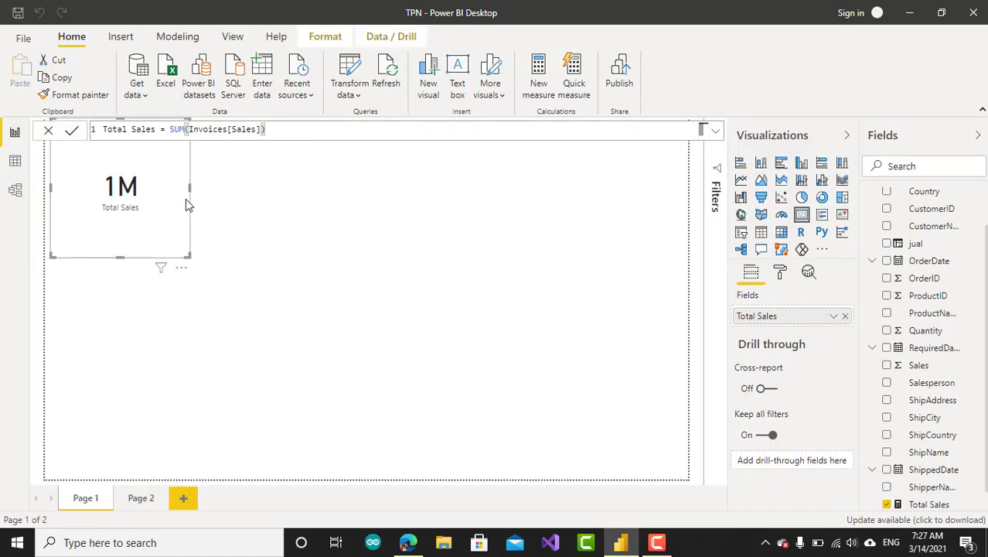
left_click_drag(190, 189, 309, 190)
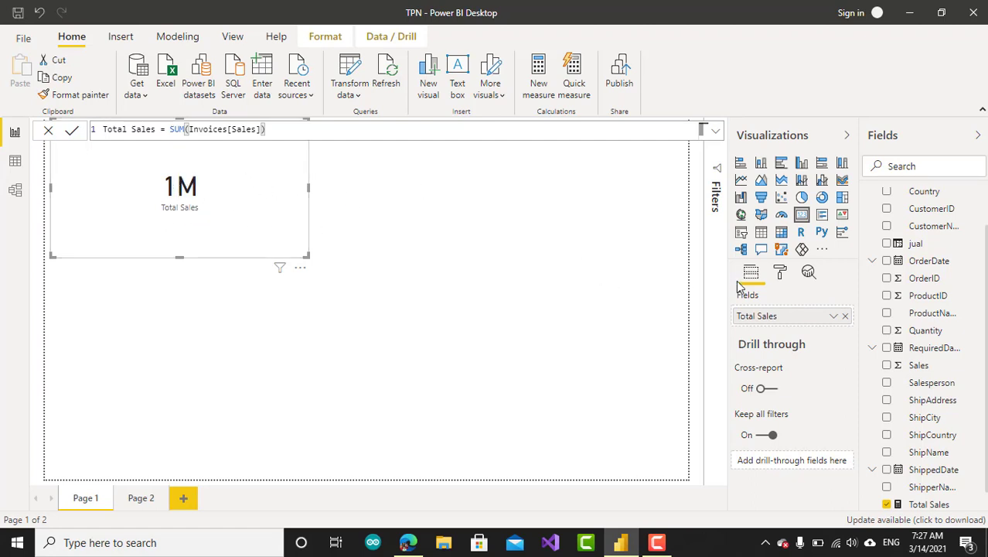
left_click(780, 273)
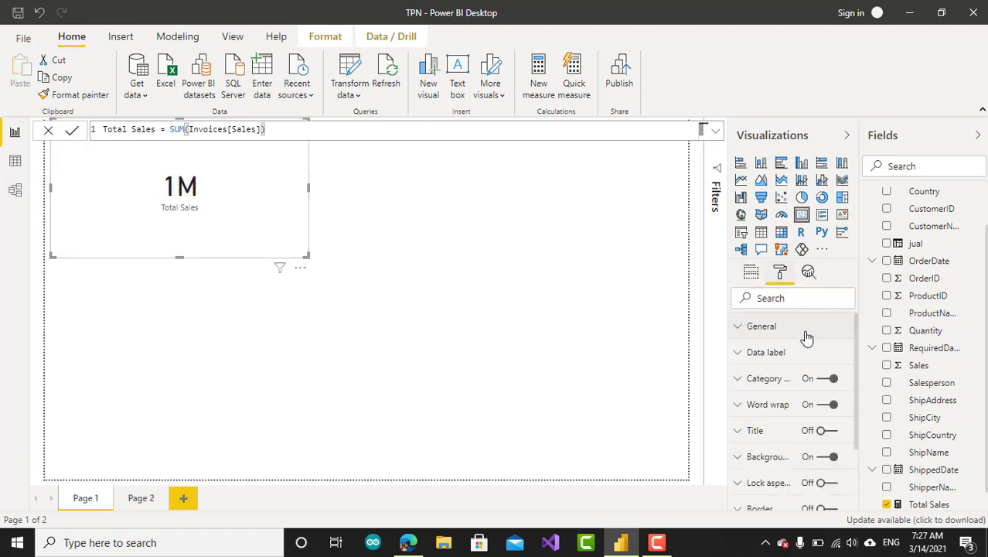
left_click(770, 355)
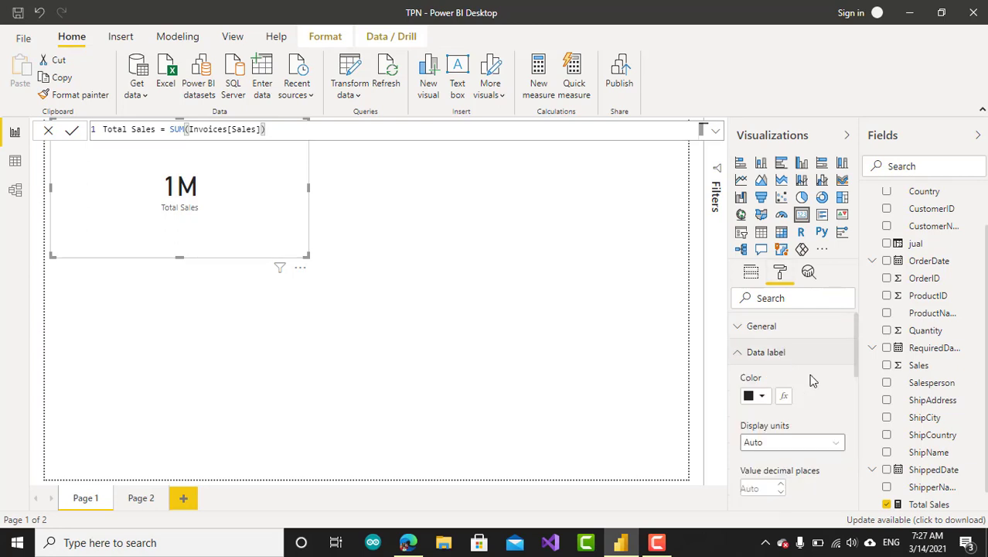
left_click(831, 447)
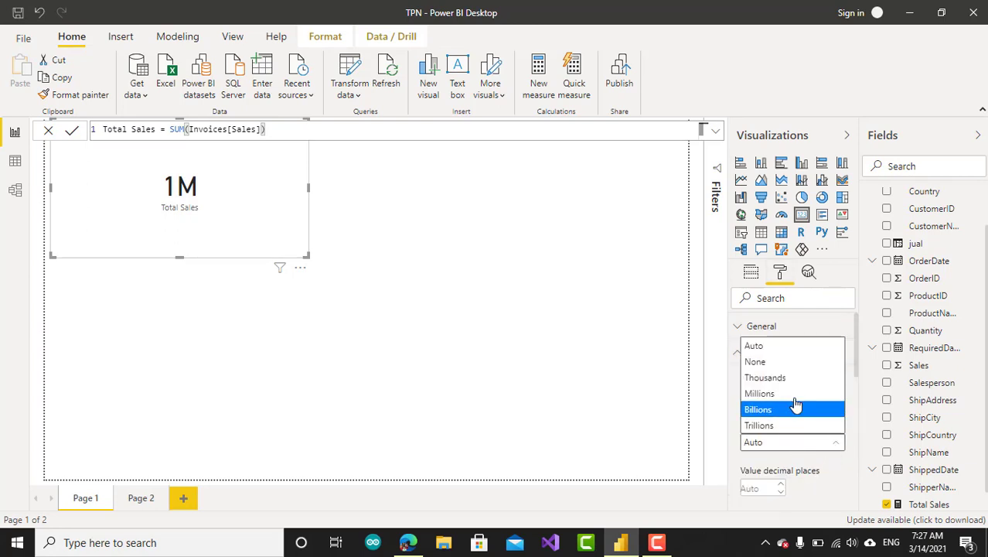
left_click(794, 362)
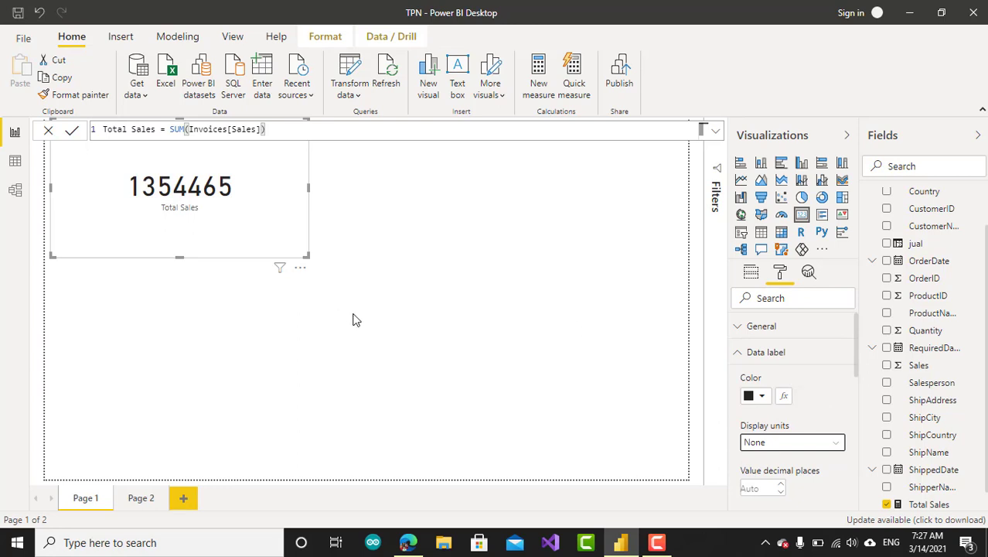
left_click_drag(307, 262, 231, 199)
left_click(422, 256)
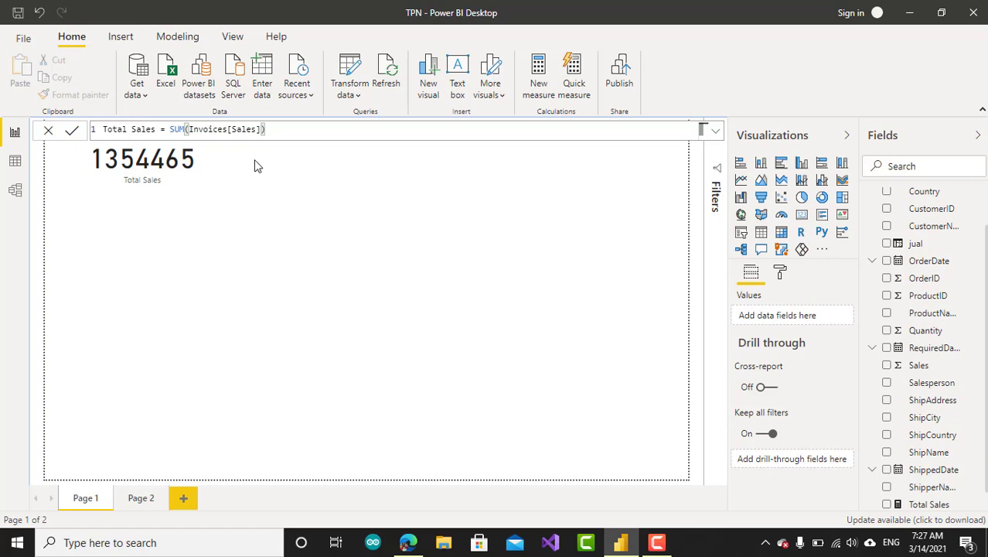
- Start a new calculated table named Tabel TopN and begin its formula on a second line with TOPN and an N_Value of 3
left_click(172, 37)
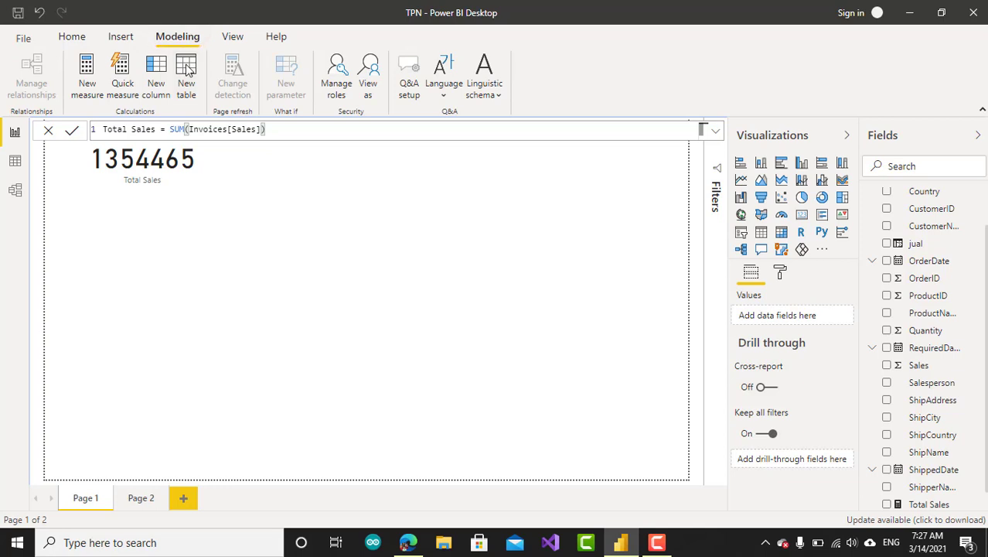
left_click(187, 70)
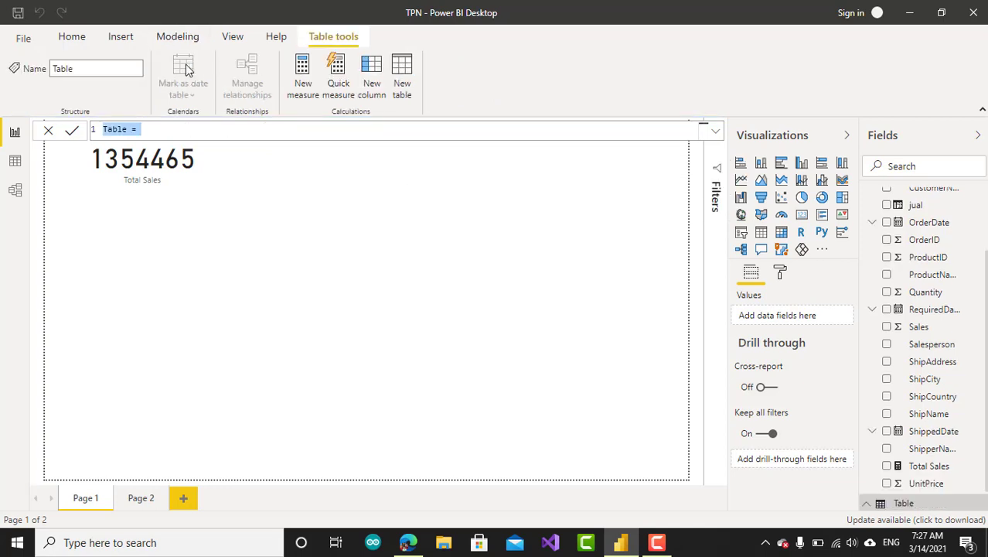
type("Tabel1 ")
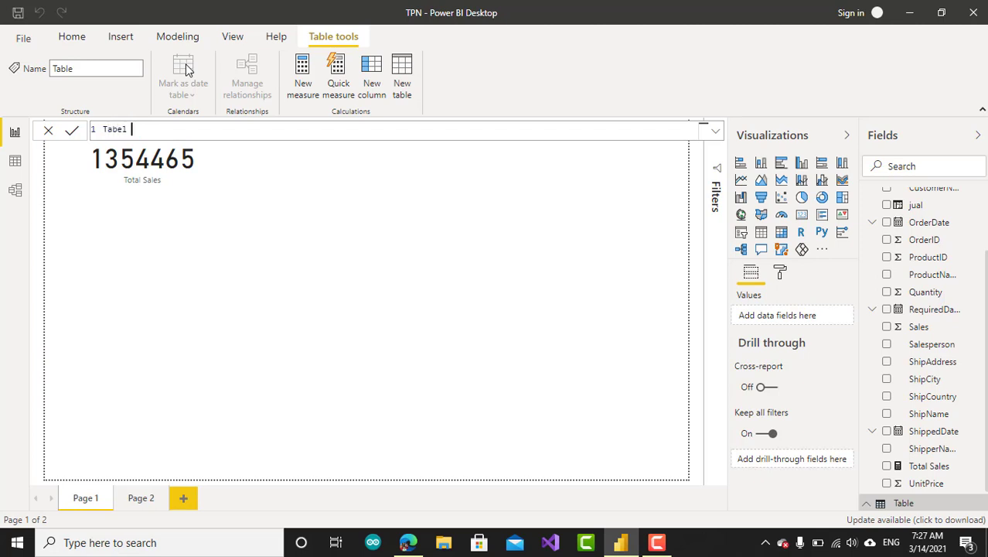
type("Y")
key("BackSpace")
type("TopN=")
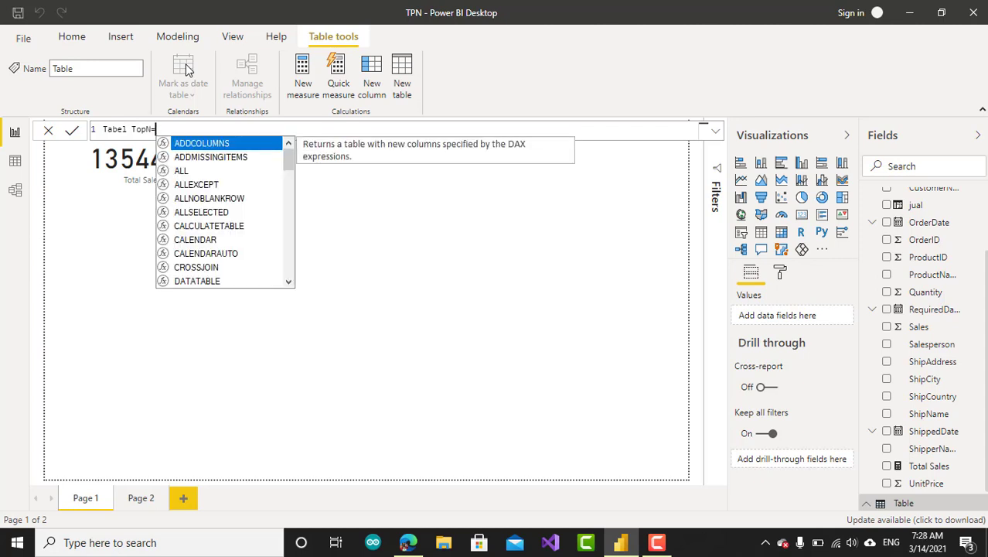
key("shift+Return")
type("T")
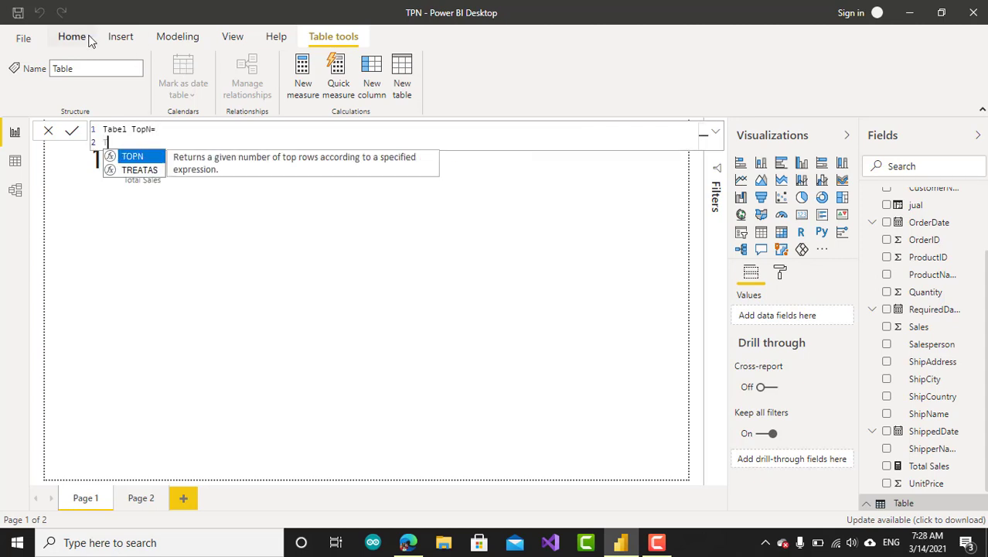
type("OPN(")
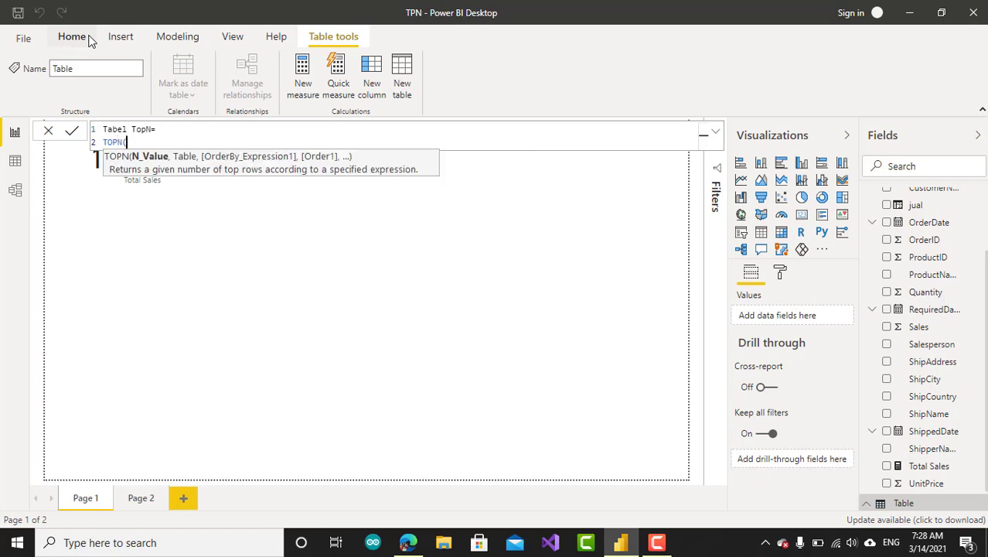
type("3,")
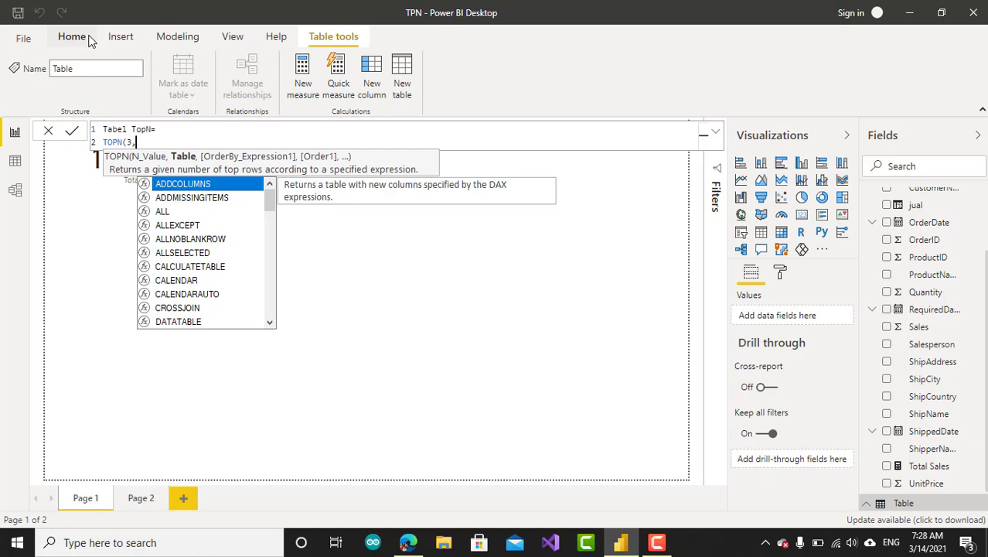
type("INTERSECT(")
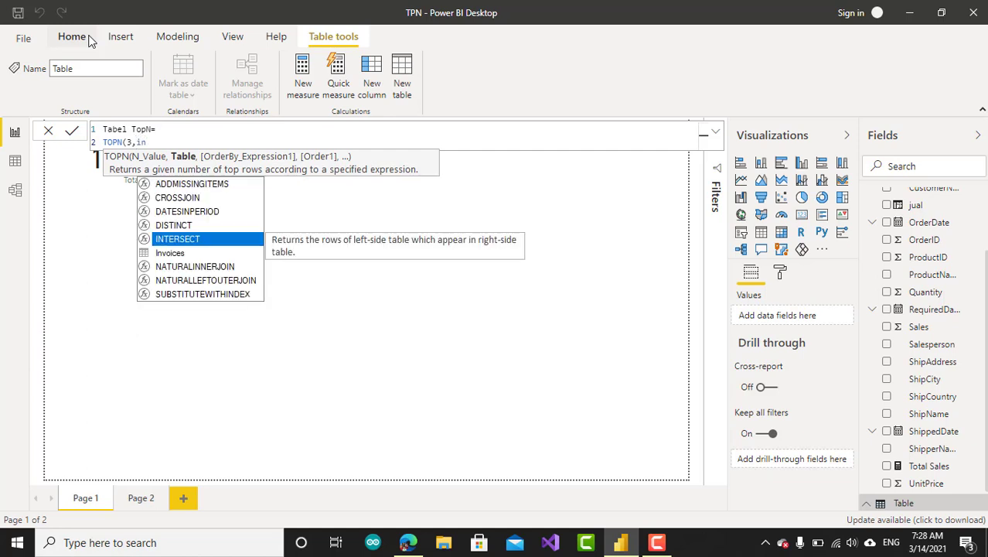
key("BackSpace")
key("BackSpace")
key("BackSpace")
key("BackSpace")
key("BackSpace")
key("BackSpace")
key("BackSpace")
key("BackSpace")
key("BackSpace")
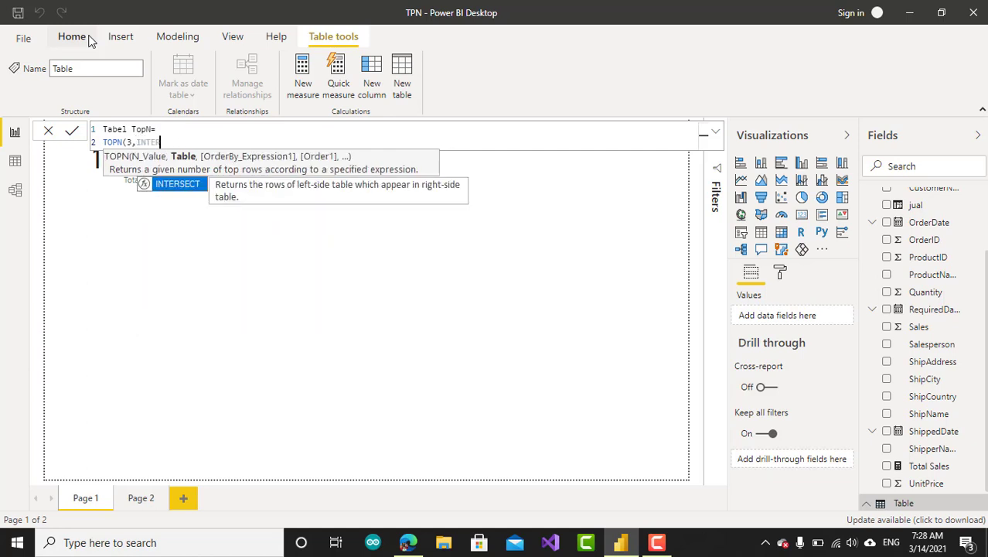
- Complete the TOPN arguments with the Invoices table and the [Total Sales] measure as the order expression, closing the parenthesis
type("nvoices")
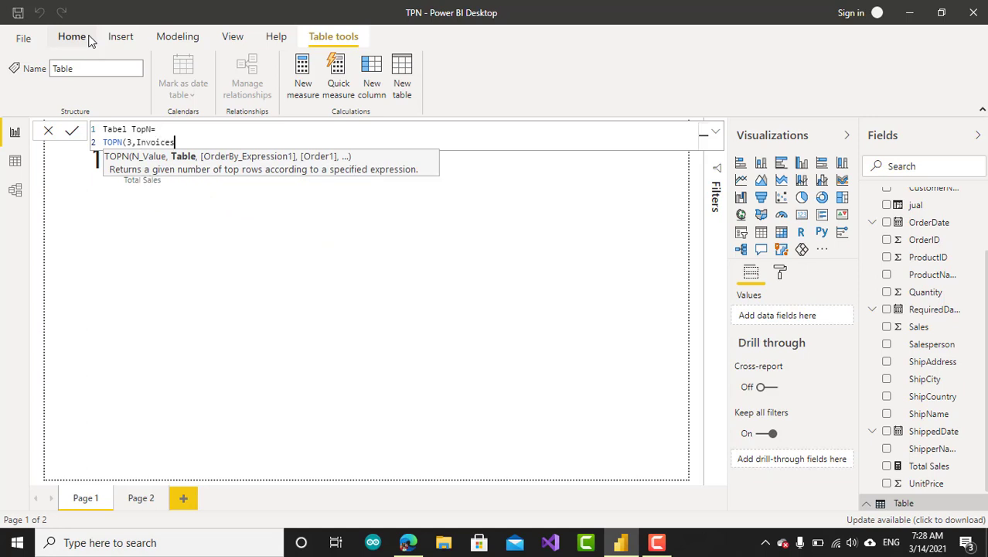
type(",")
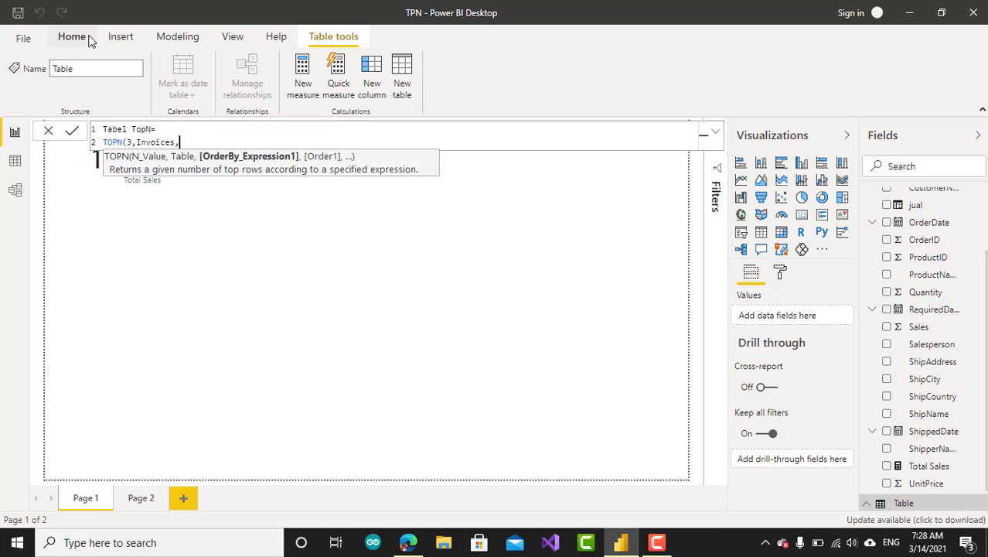
type("Tota")
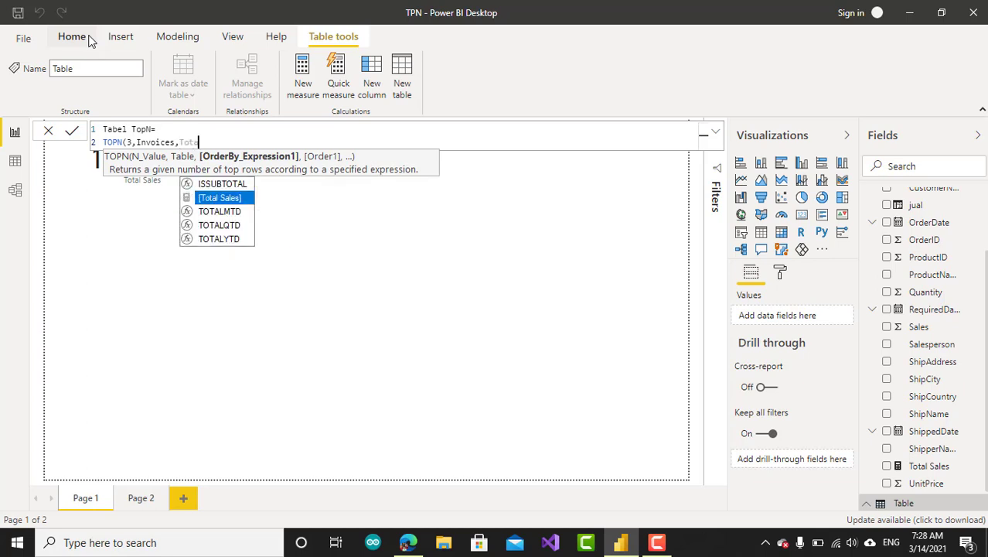
key("Tab")
type(")")
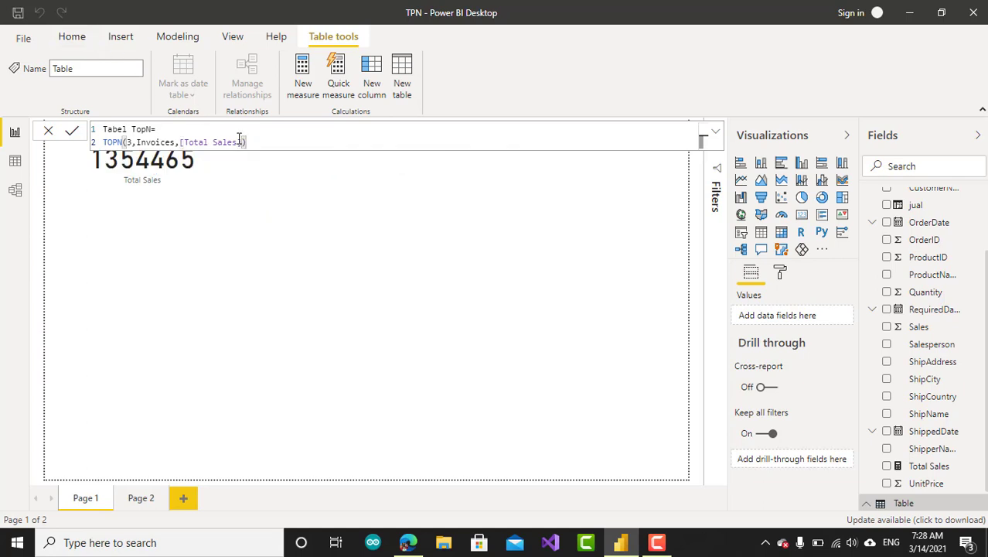
- Commit the Tabel TopN formula and select the new table in the model's field list
key("Return")
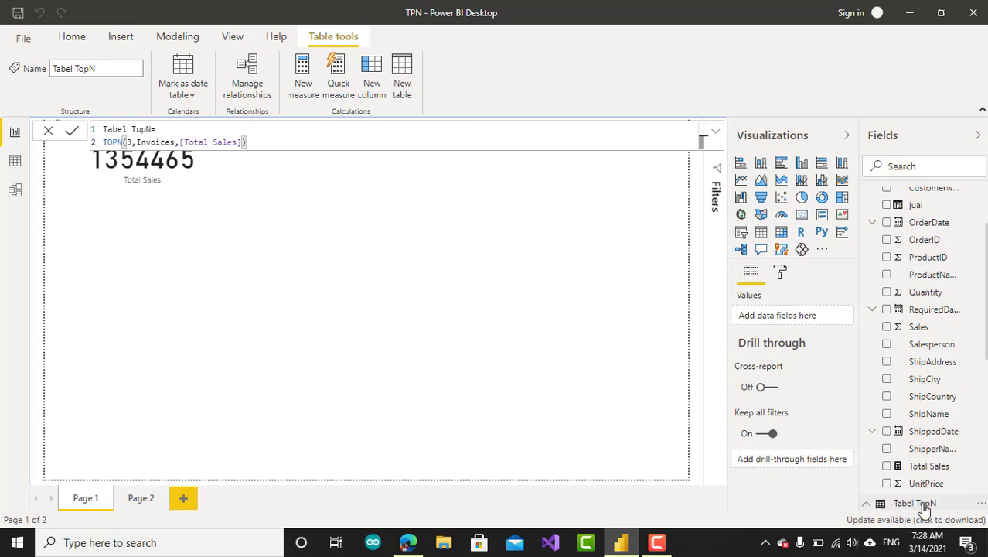
scroll(973, 394, "down", 1)
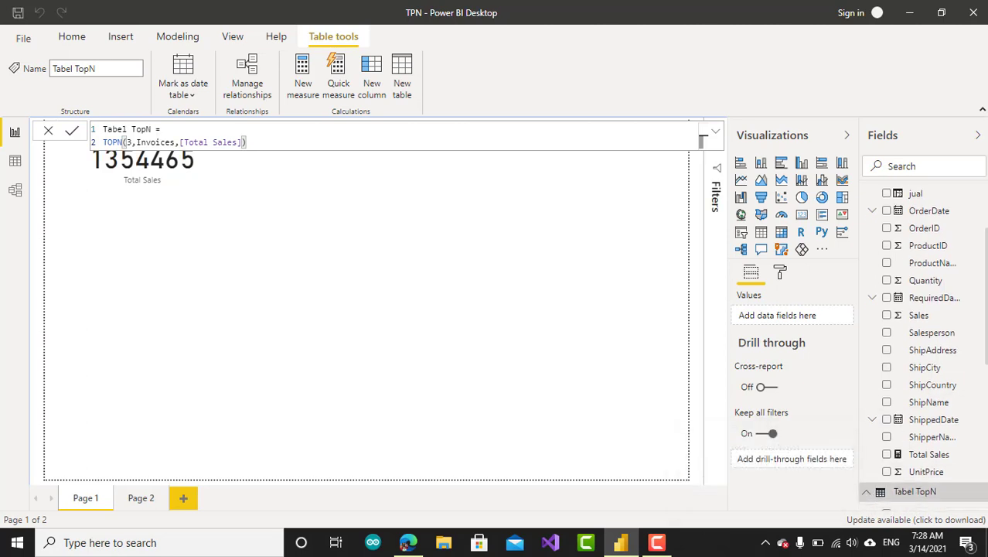
scroll(920, 348, "down", 4)
key("Escape")
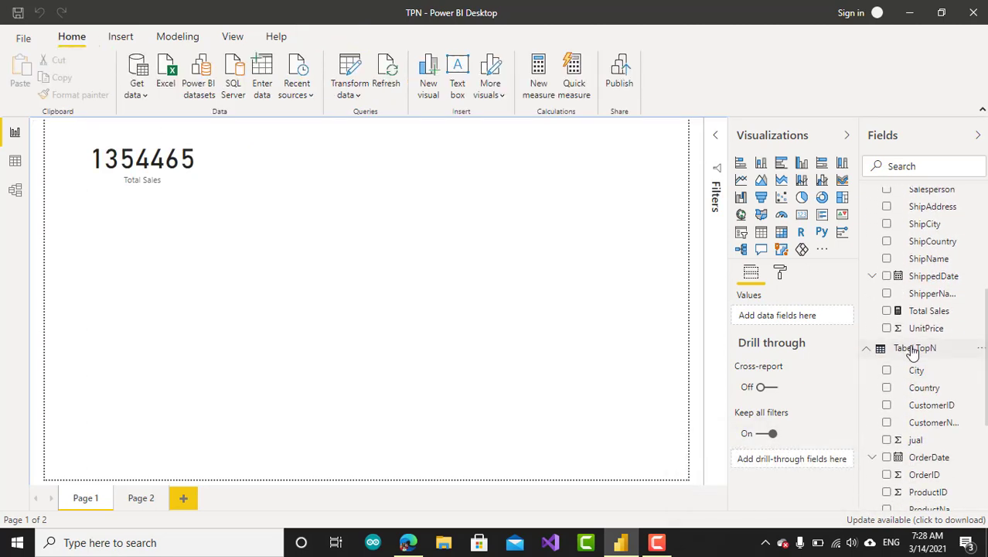
left_click(914, 348)
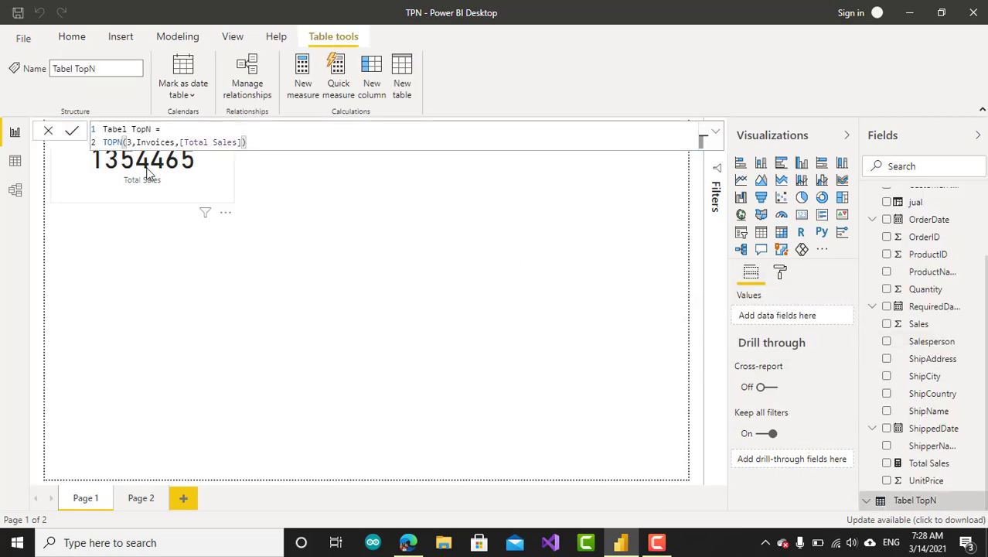
- Open Tabel TopN in Data view and examine its rows across all columns, including Sales
left_click(15, 162)
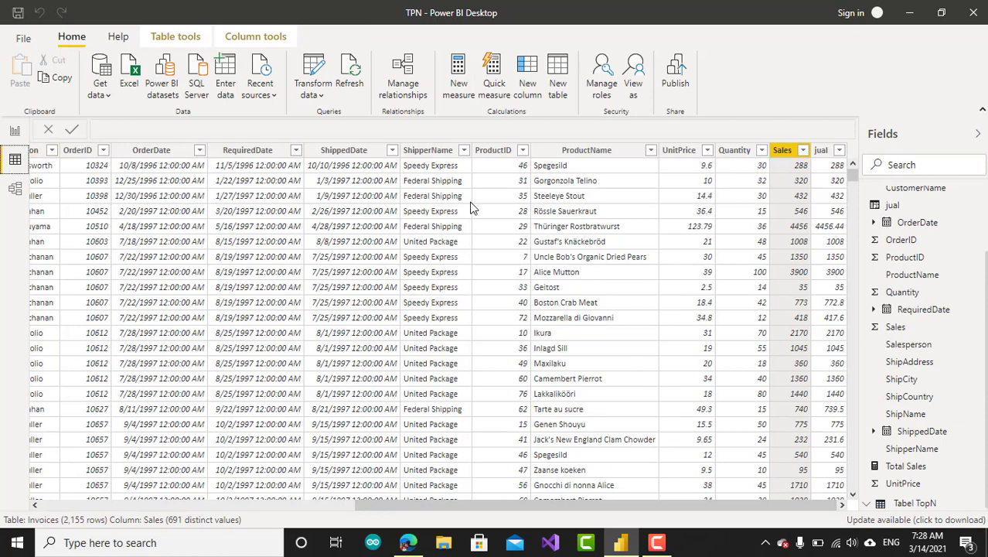
left_click(920, 504)
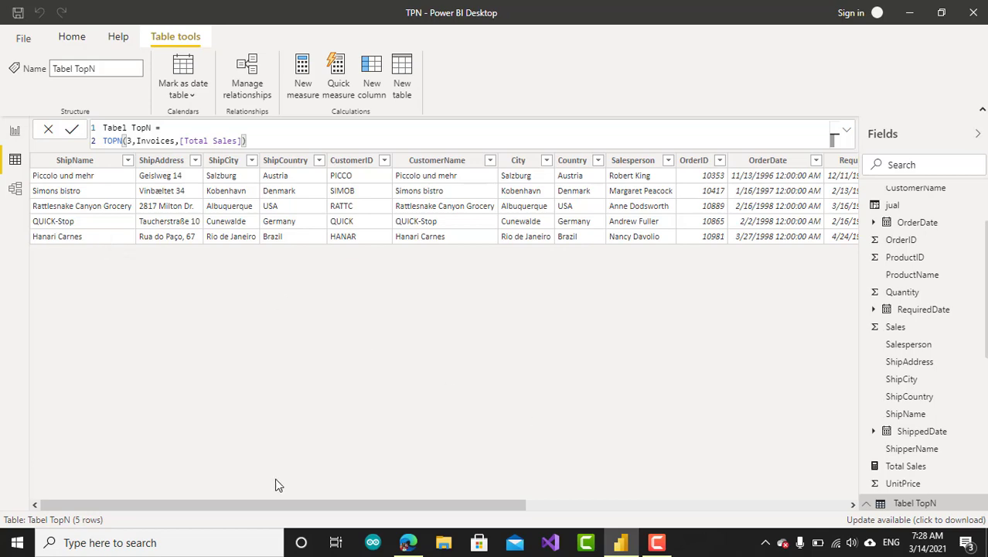
left_click_drag(334, 504, 613, 510)
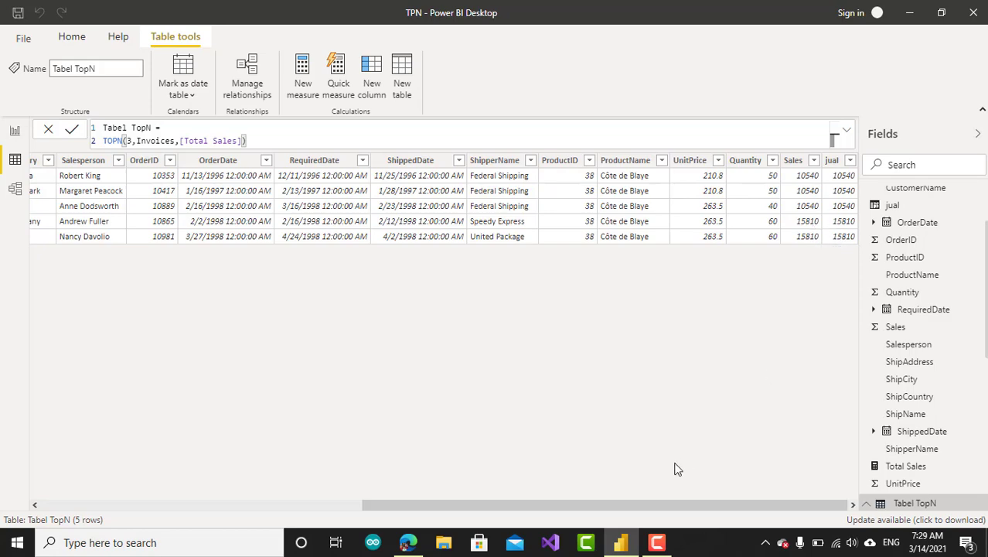
left_click_drag(602, 504, 203, 495)
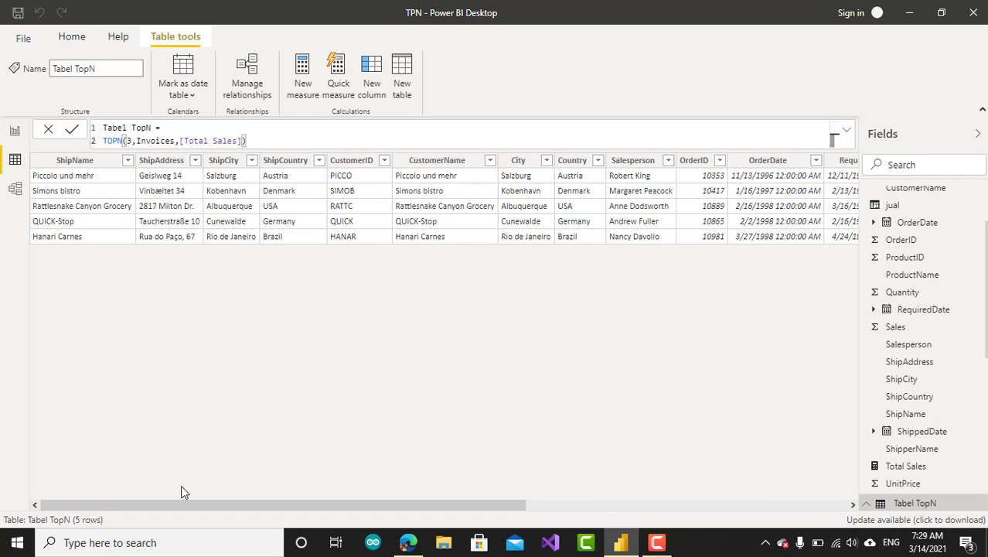
- Change the TOPN N_Value in the Tabel TopN formula to 1 and commit it
left_click(131, 141)
type("2")
key("BackSpace")
key("BackSpace")
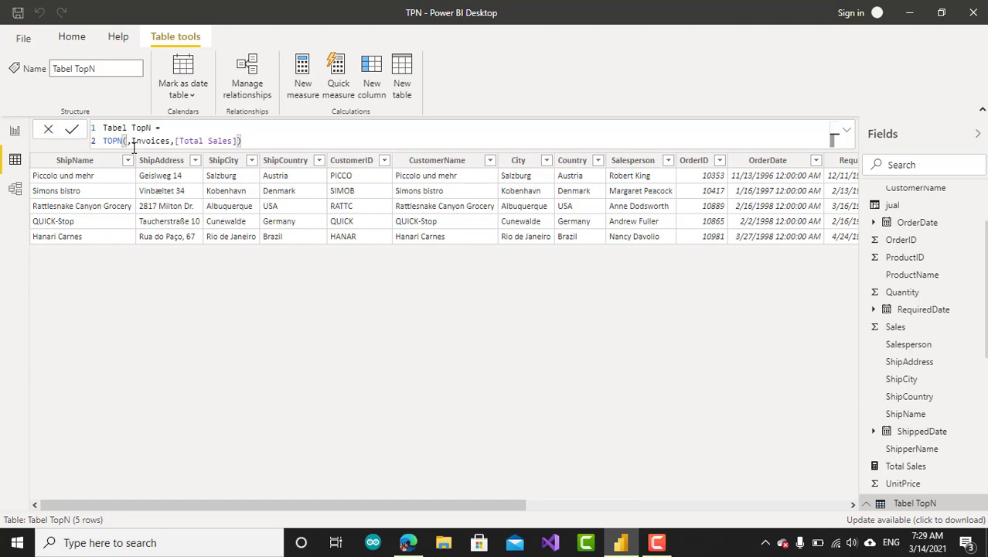
type("1")
key("Return")
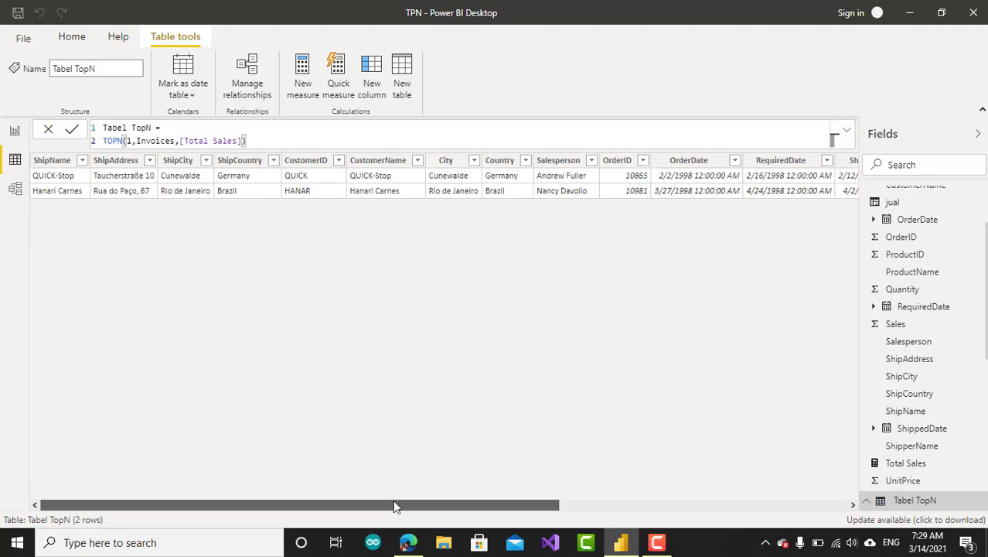
- Examine the Tabel TopN rows from ShipName through Sales and jual, comparing the customers and their sales values
left_click_drag(393, 505, 736, 503)
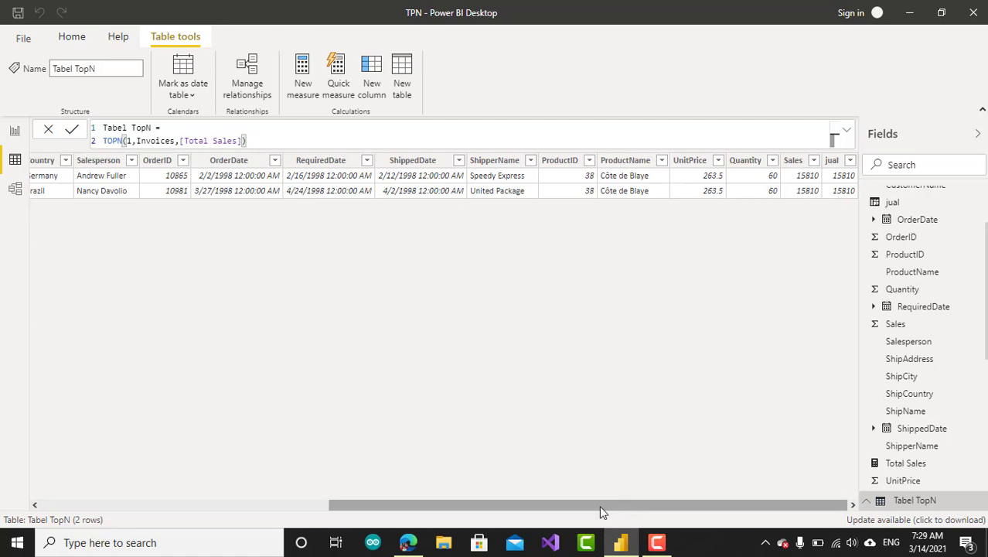
left_click_drag(603, 511, 260, 515)
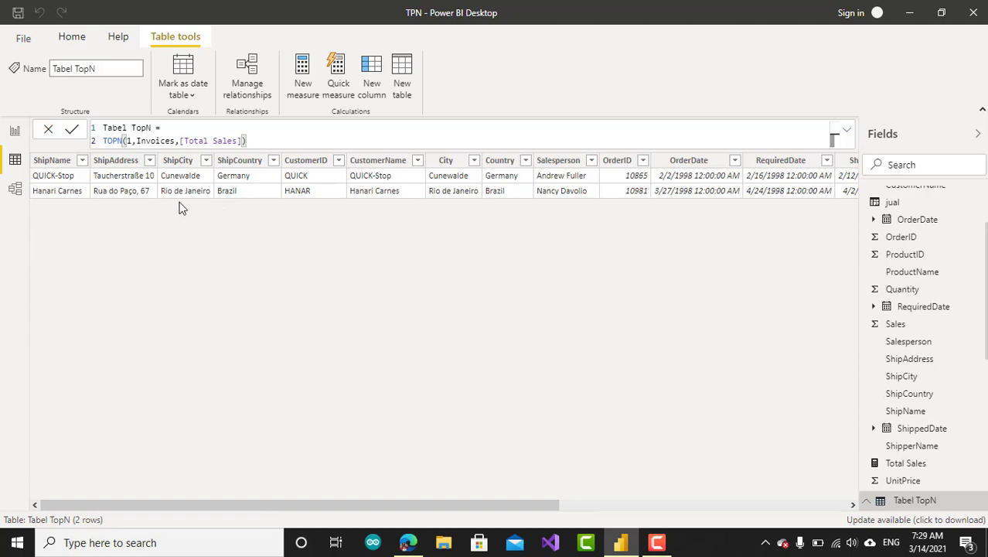
left_click(132, 142)
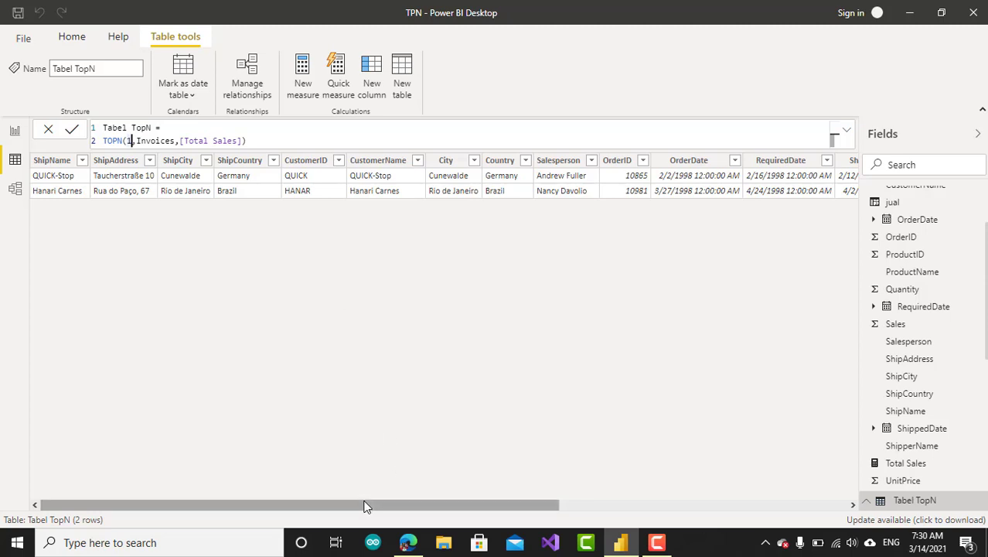
left_click_drag(365, 505, 184, 458)
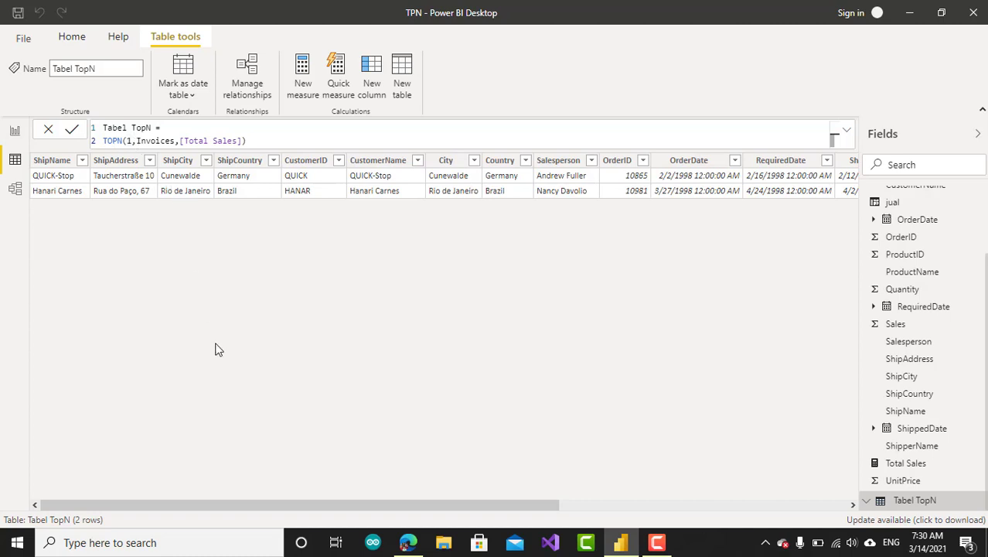
left_click_drag(187, 502, 653, 499)
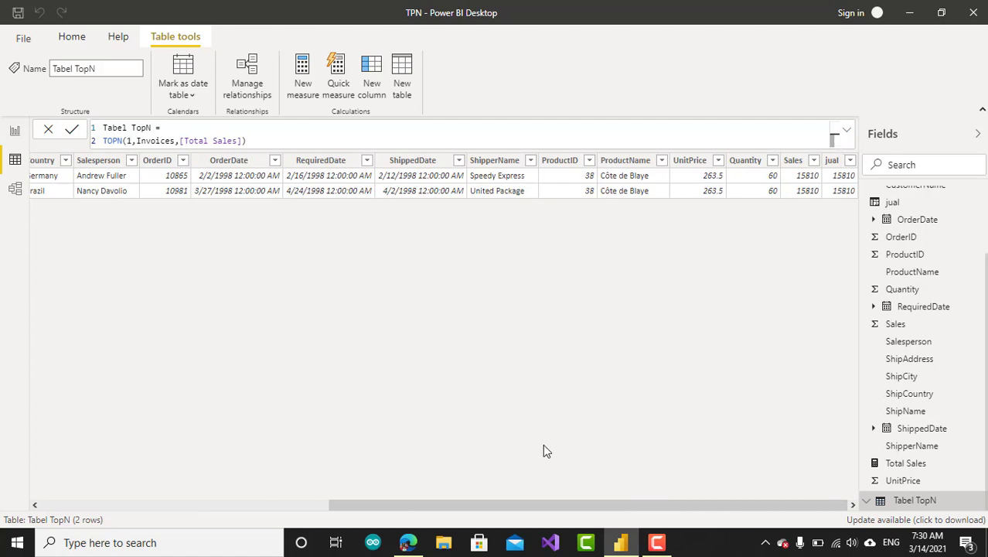
left_click(833, 158)
left_click_drag(598, 504, 136, 258)
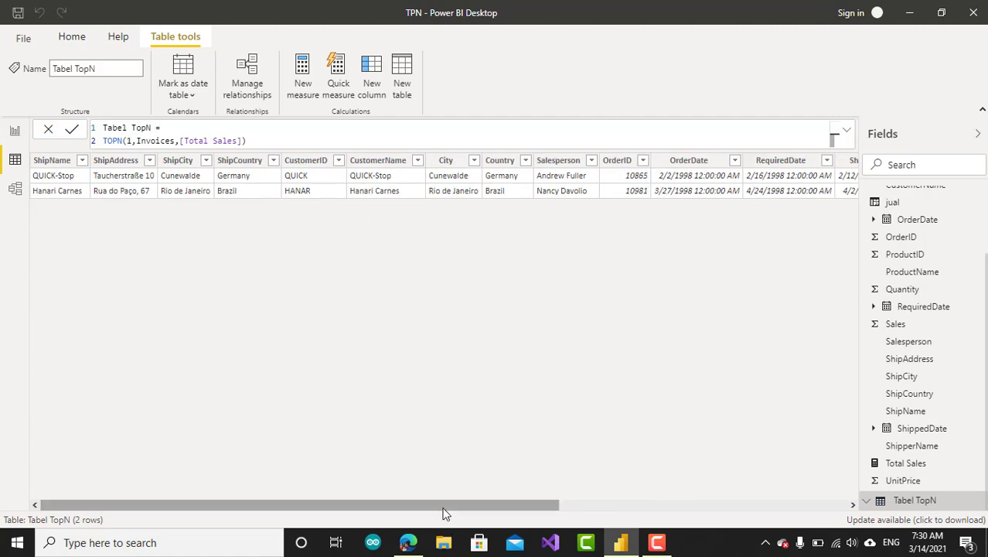
left_click_drag(443, 506, 770, 483)
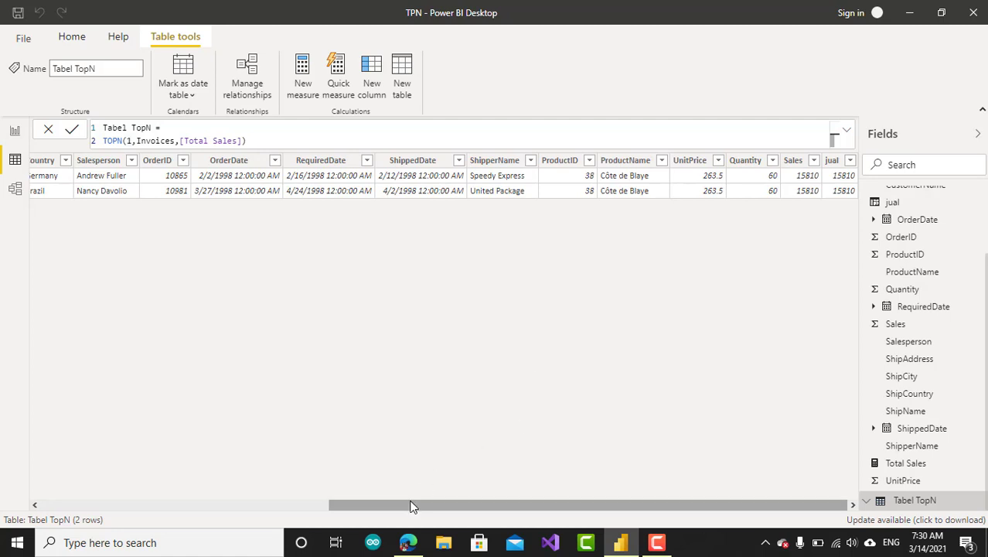
left_click_drag(411, 505, 54, 474)
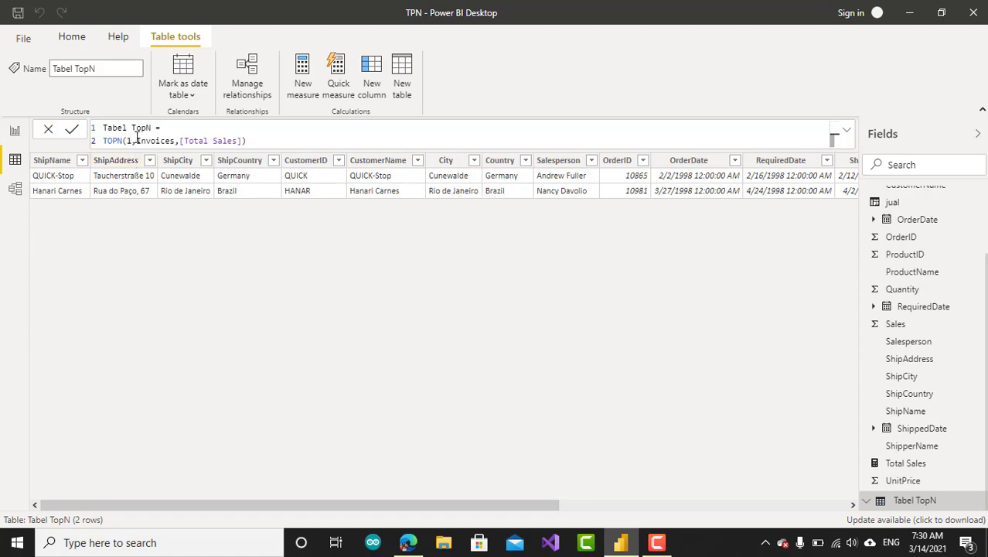
- Enlarge the formula text and insert the VALUES function before Invoices in the table argument of TOPN
left_click(257, 141)
scroll(268, 140, "up", 5)
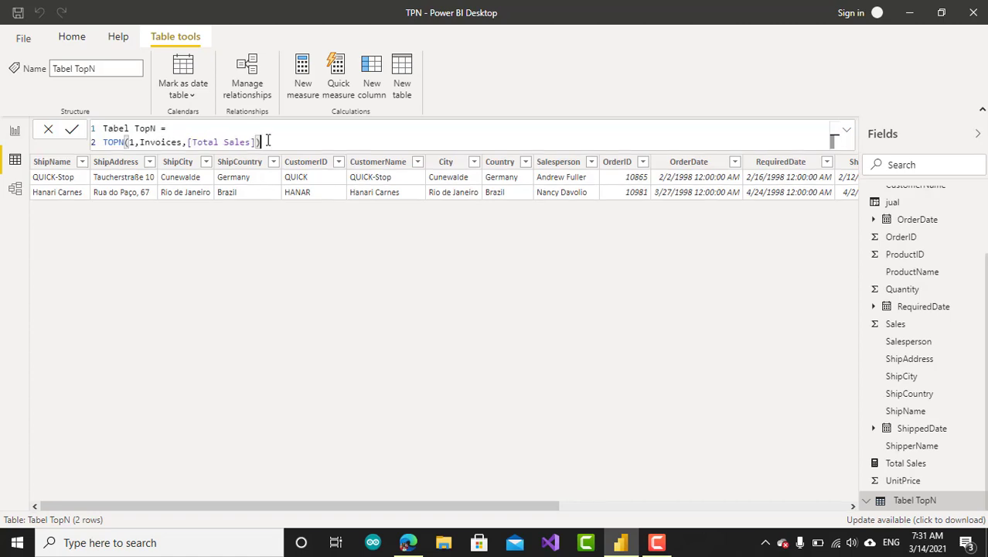
scroll(267, 140, "up", 1)
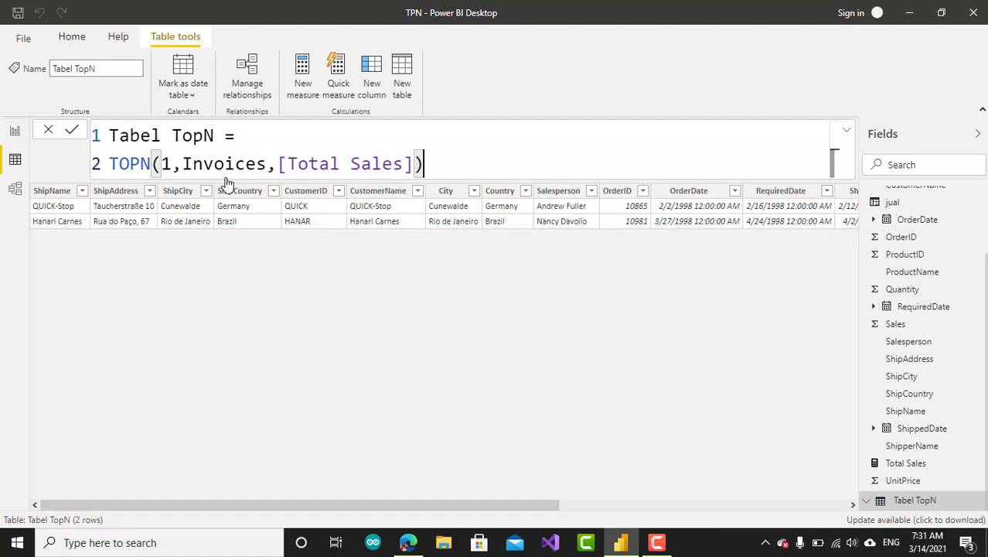
left_click_drag(186, 158, 267, 161)
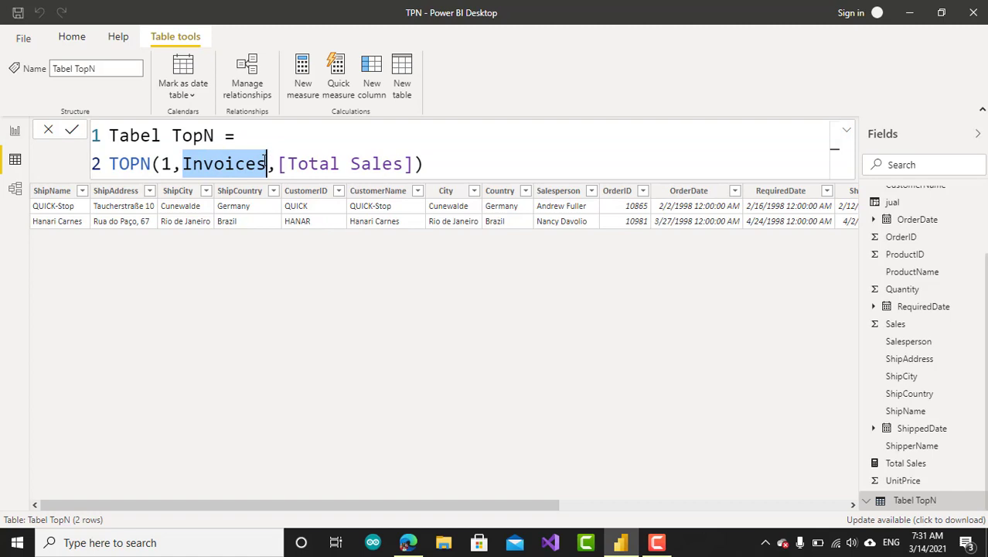
left_click(185, 165)
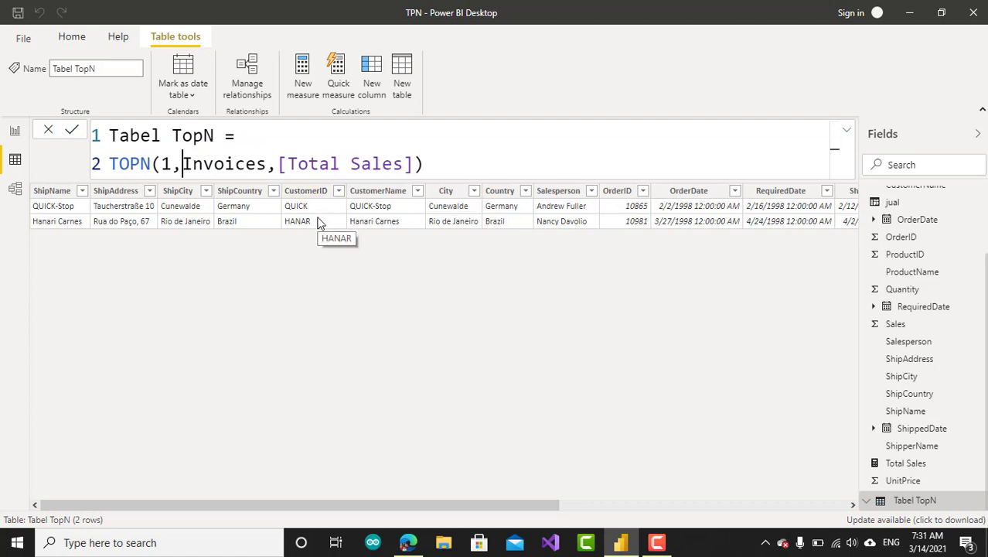
type("valu")
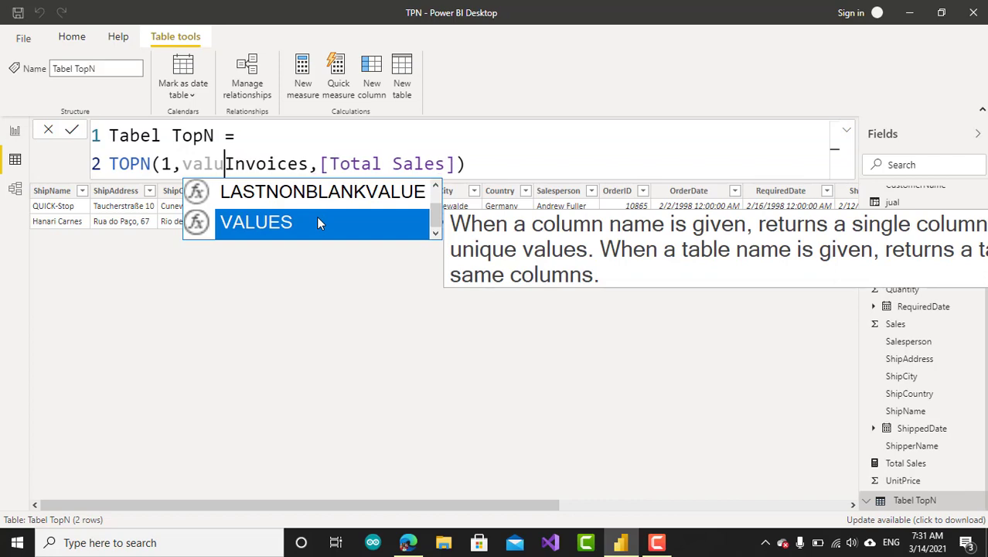
key("Tab")
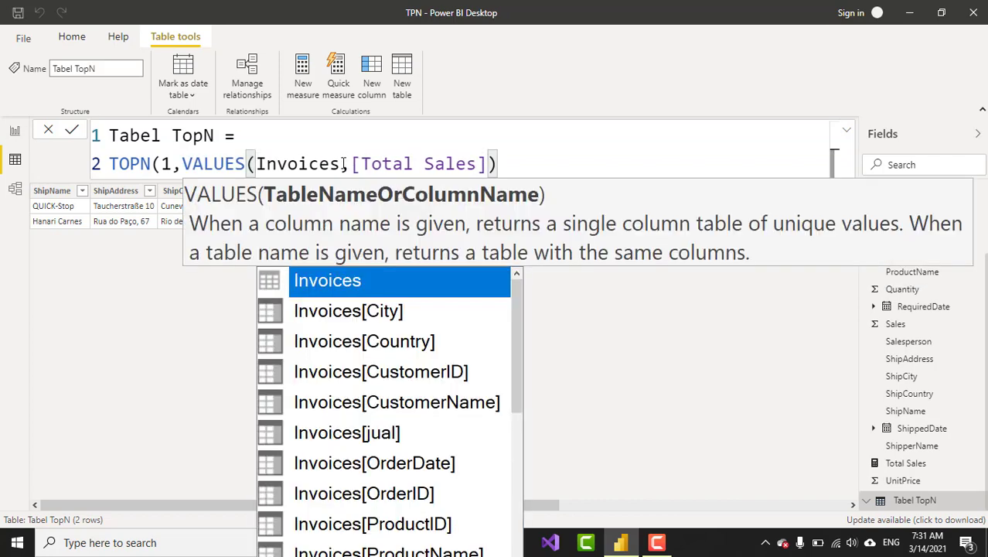
- Complete the table argument as VALUES(Invoices[CustomerID]) and commit the Tabel TopN formula
left_click(341, 164)
type("[")
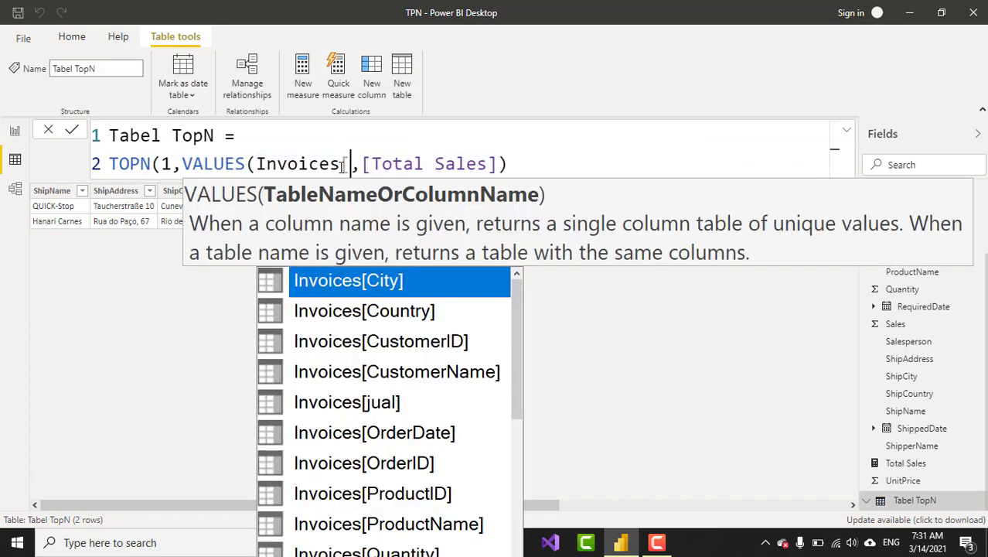
key("Down")
key("Down")
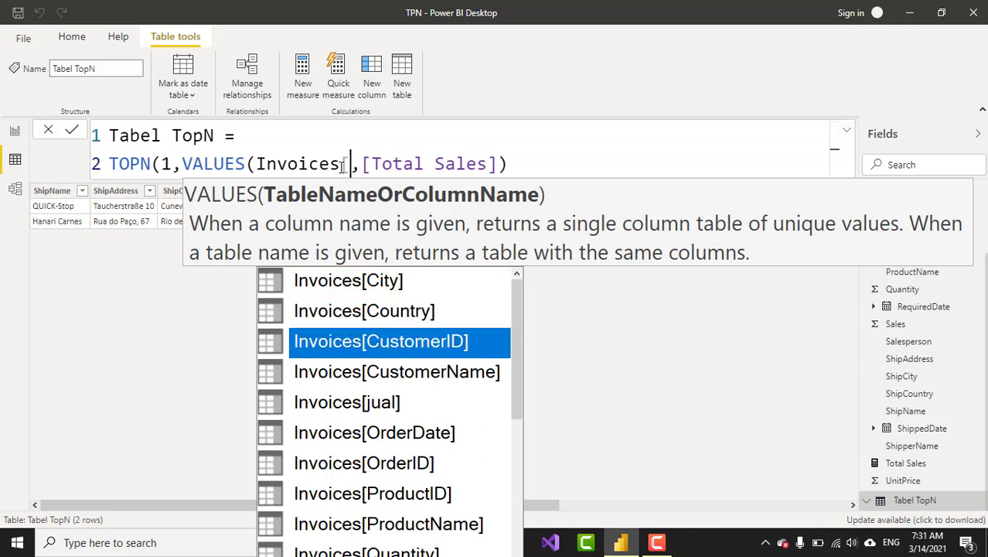
key("Tab")
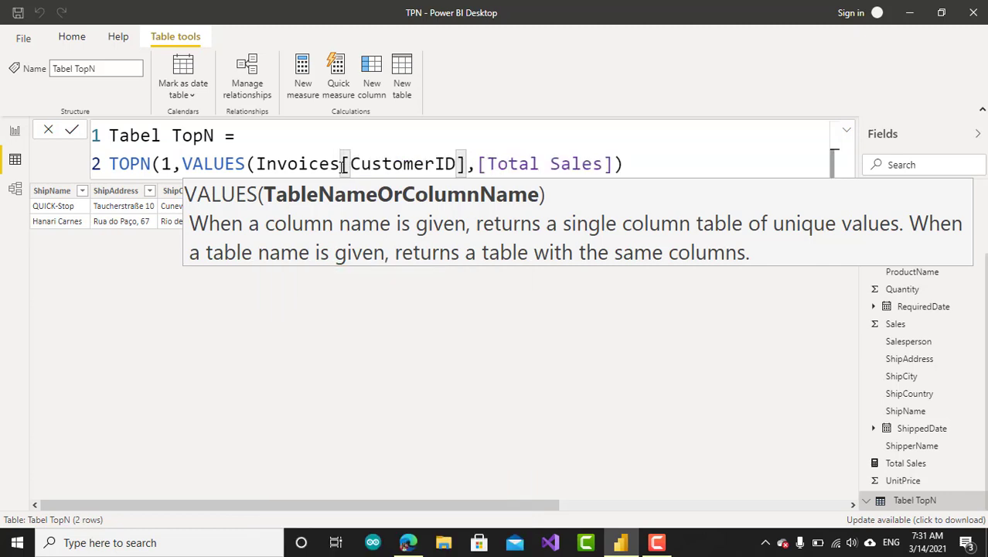
type(")")
left_click(659, 168)
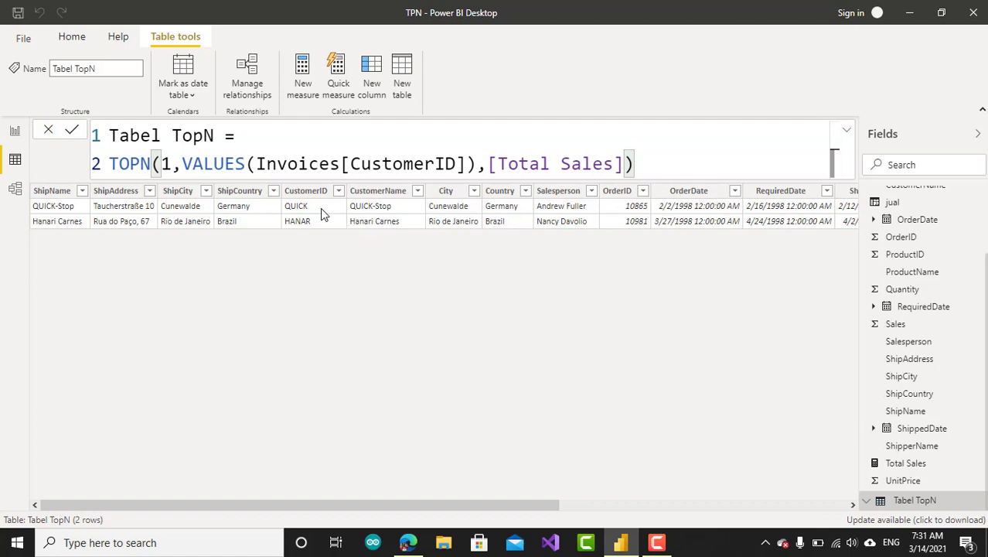
key("Return")
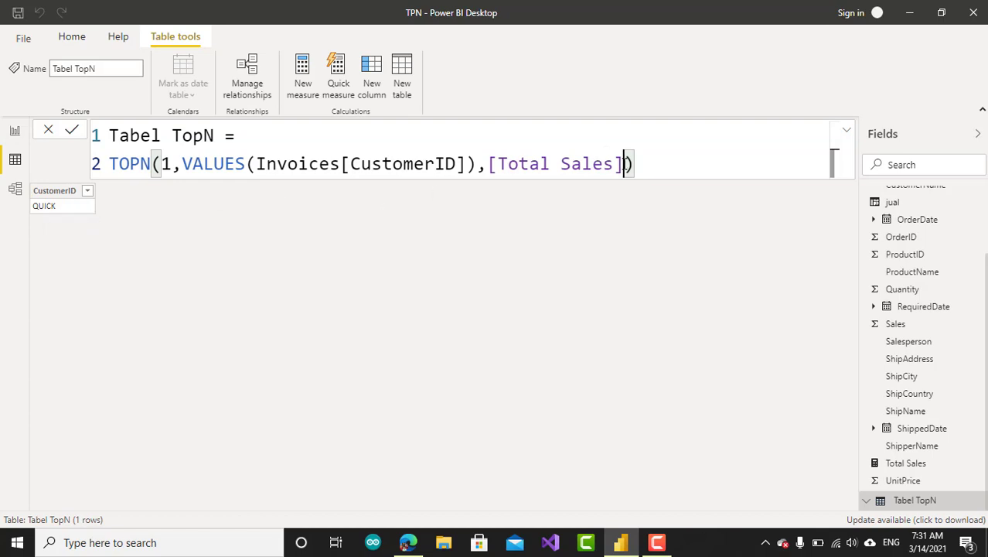
- Add a comma after [Total Sales], reduce the VALUES expression to the plain Invoices table, and commit the formula
type(",")
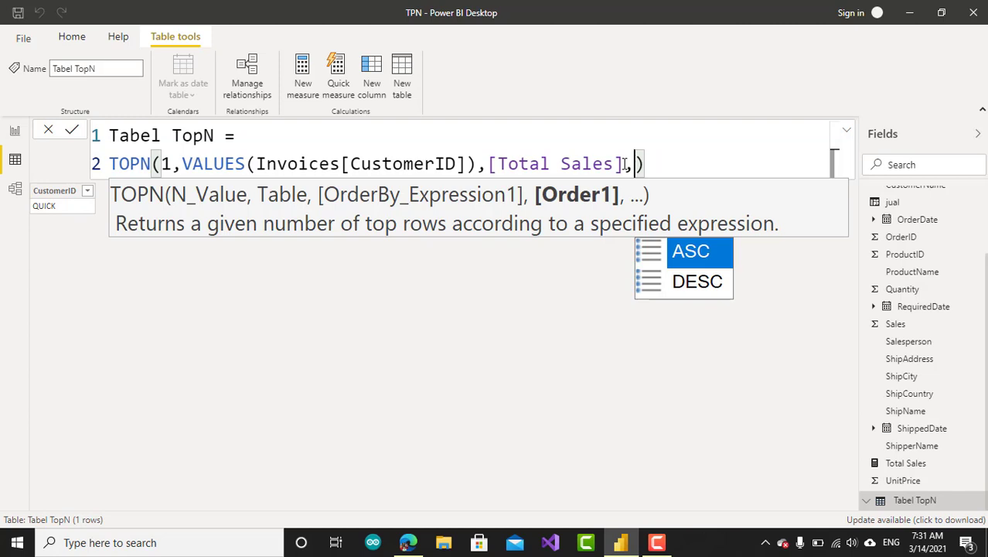
key("Escape")
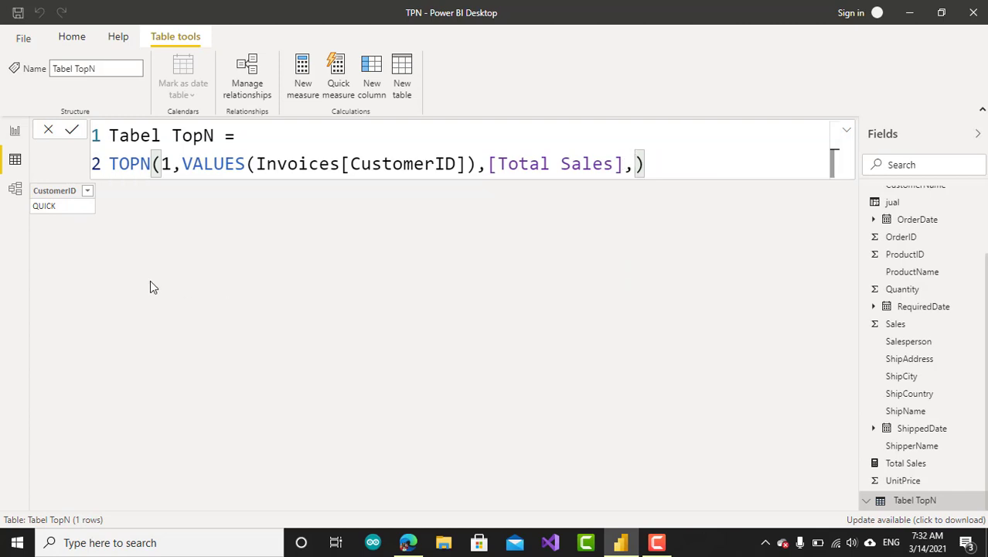
left_click(68, 210)
left_click_drag(183, 164, 256, 164)
key("BackSpace")
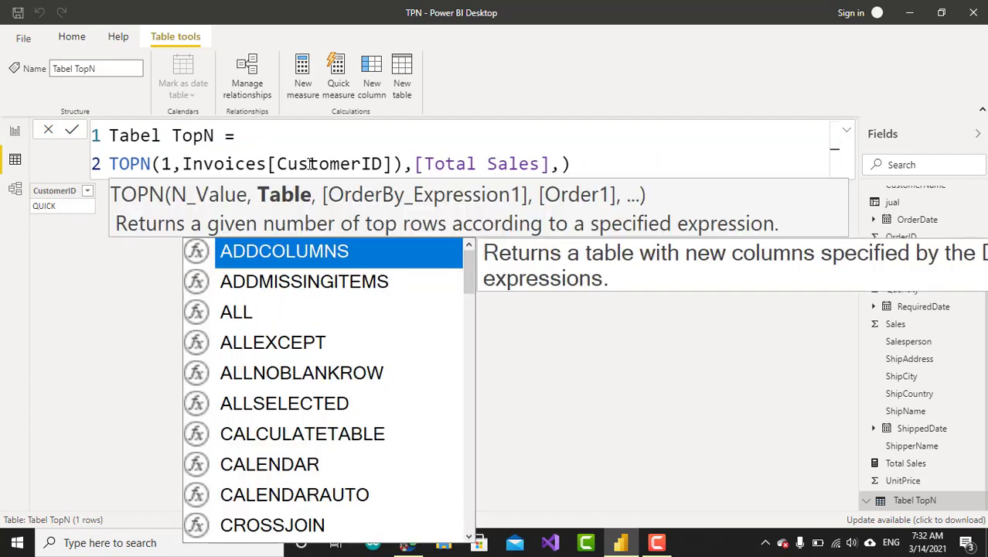
left_click_drag(406, 166, 269, 151)
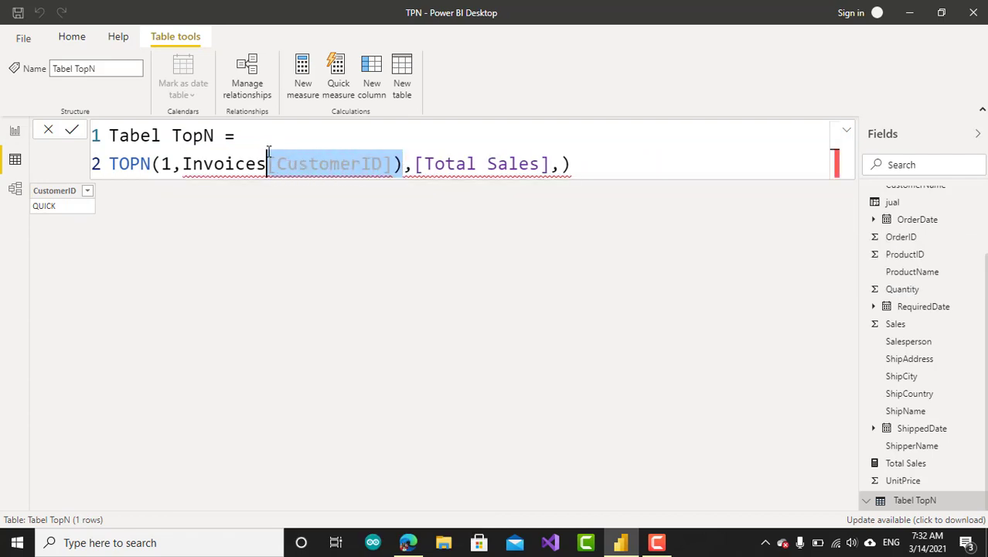
key("BackSpace")
left_click(445, 157)
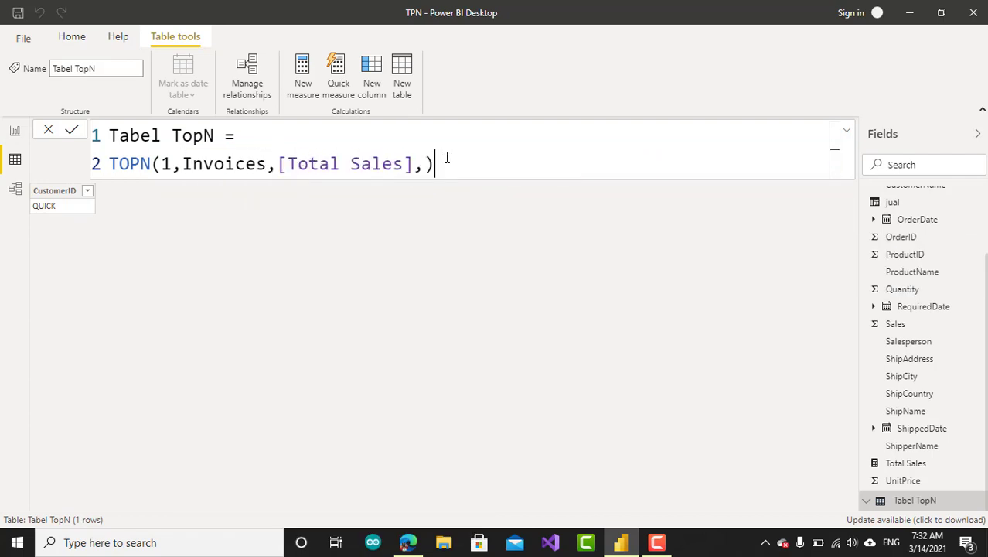
key("Return")
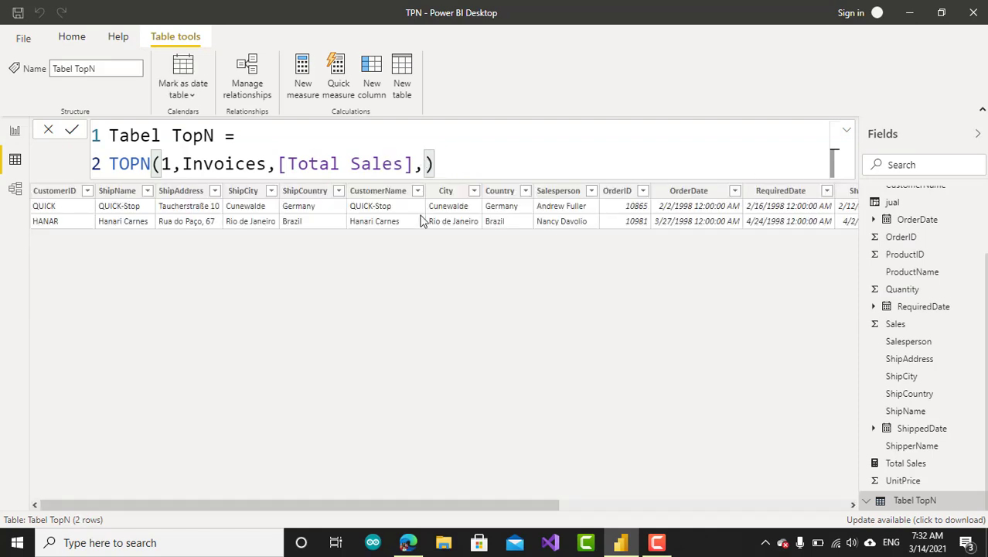
- Insert the VALUES function before Invoices in the table argument of the Tabel TopN formula
left_click_drag(364, 507, 349, 451)
left_click_drag(183, 165, 277, 166)
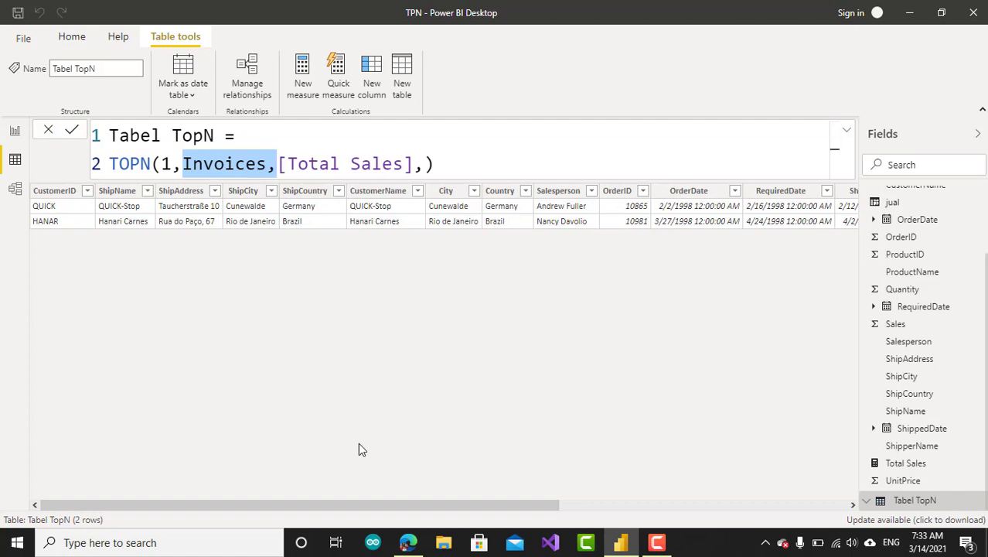
left_click(182, 163)
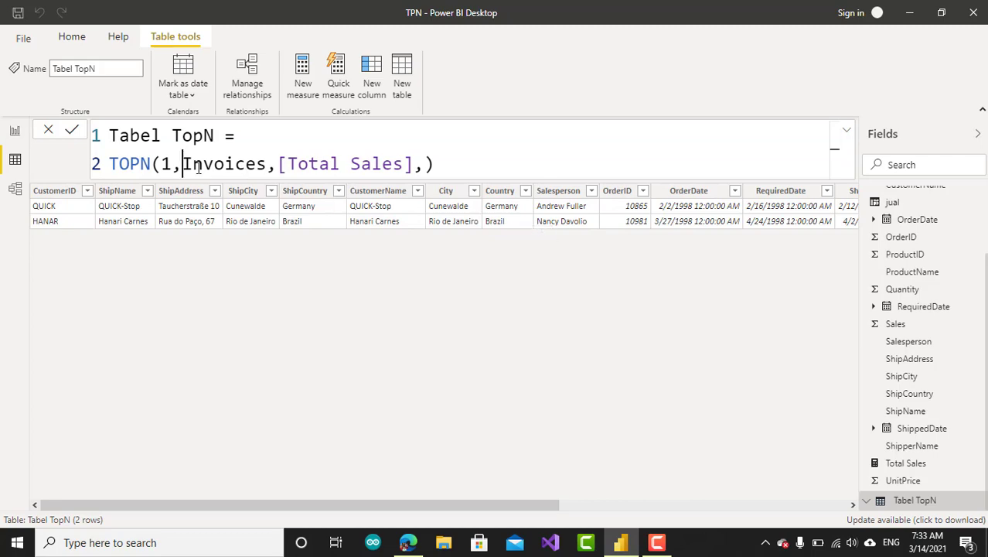
type("X")
key("BackSpace")
type("Valu")
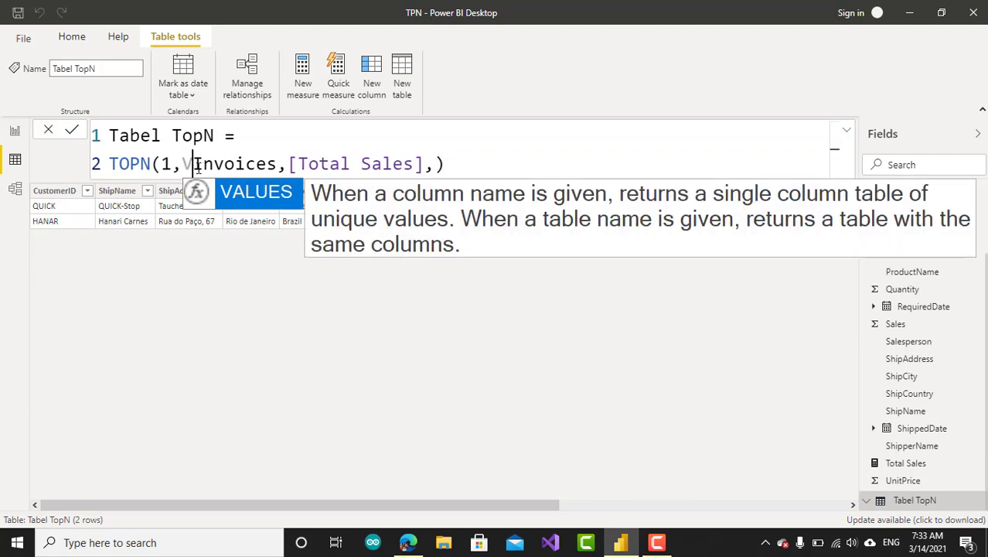
key("Tab")
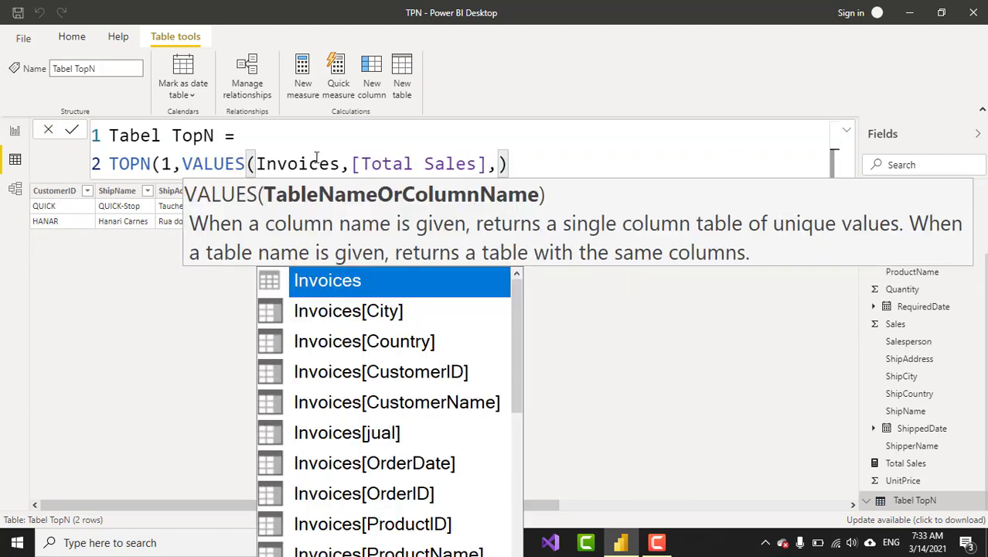
- Extend the table argument to VALUES(Invoices[Country]) with its closing parenthesis and commit the formula
left_click(340, 163)
type("[")
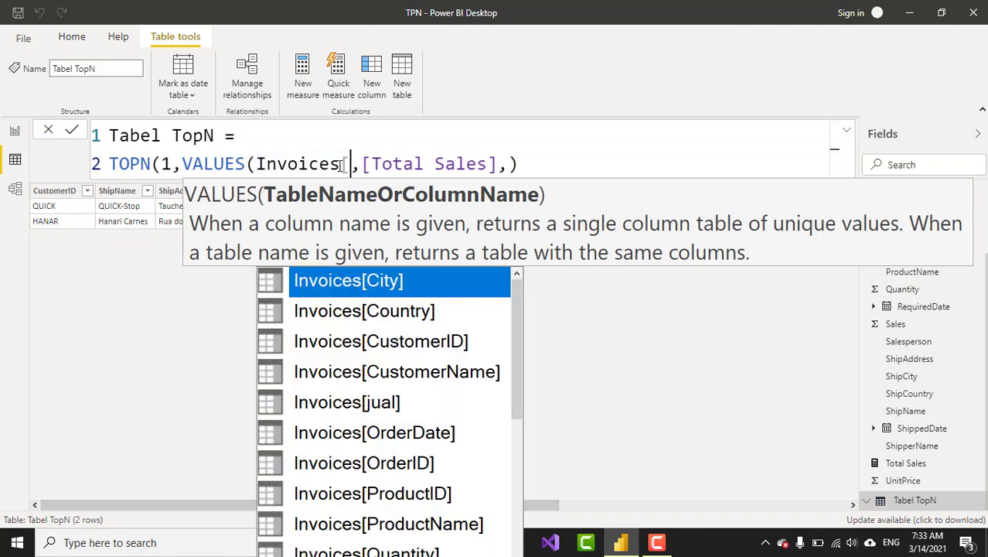
type("C")
key("Down")
key("Tab")
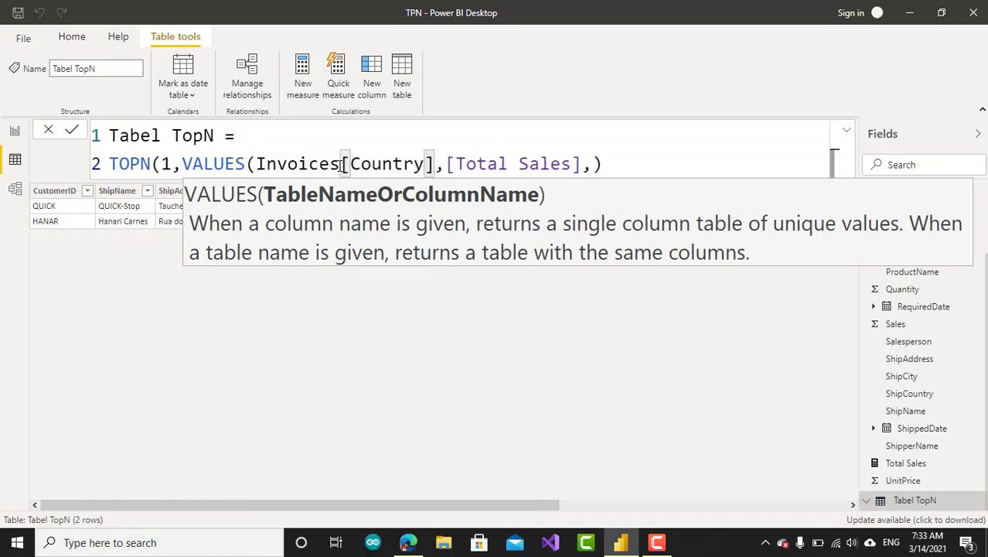
type(")")
left_click(602, 168)
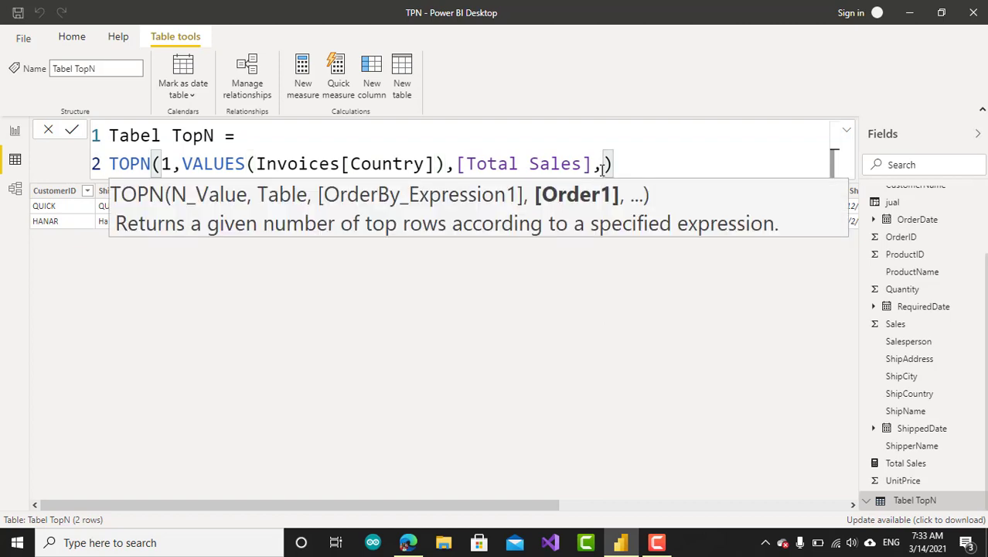
left_click(402, 301)
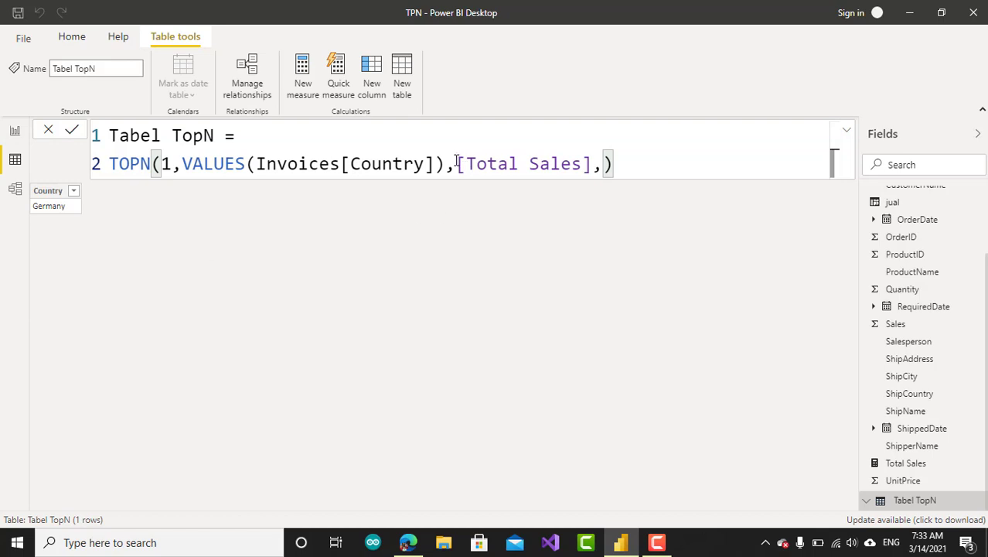
- Set the N_Value argument of TOPN to 2 and commit the Tabel TopN formula
left_click_drag(458, 163, 592, 177)
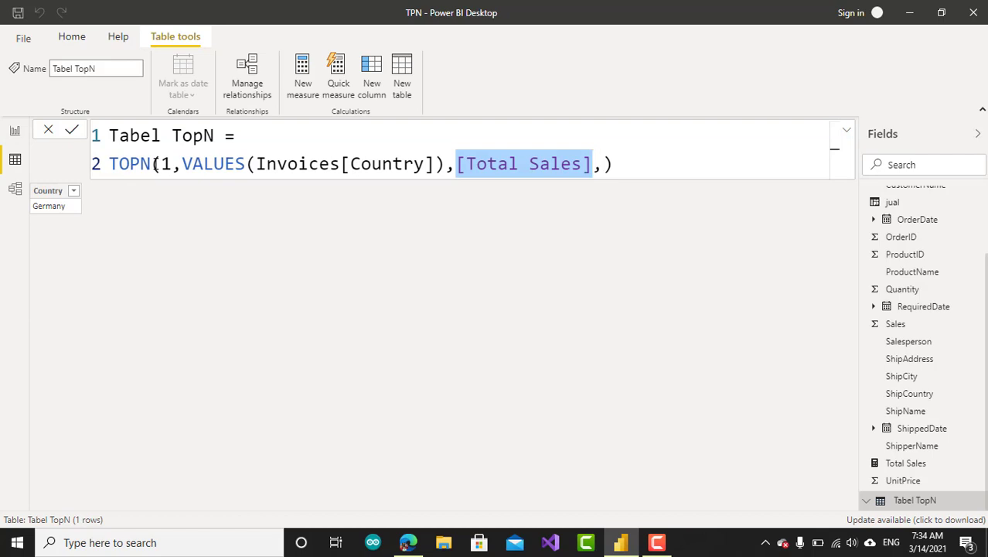
left_click(184, 164)
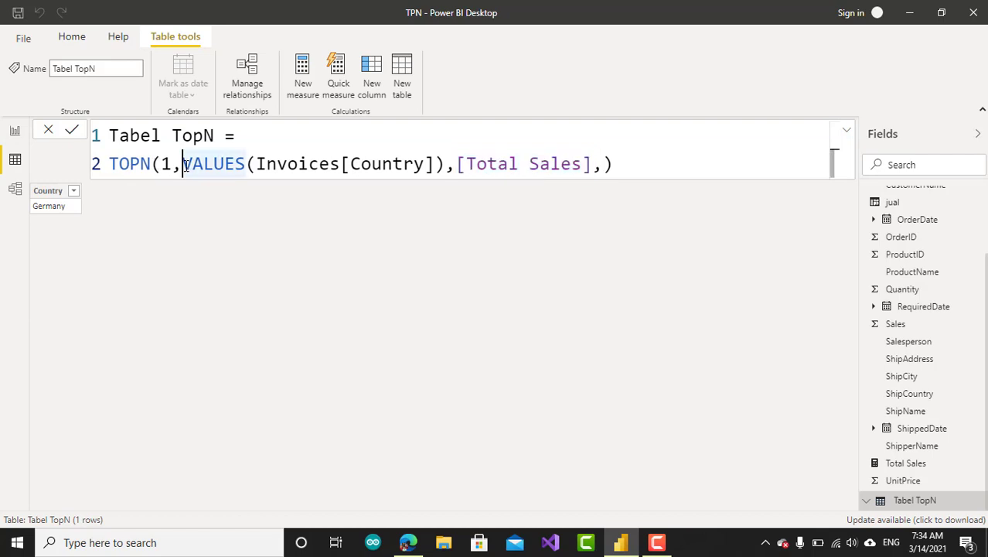
key("Left")
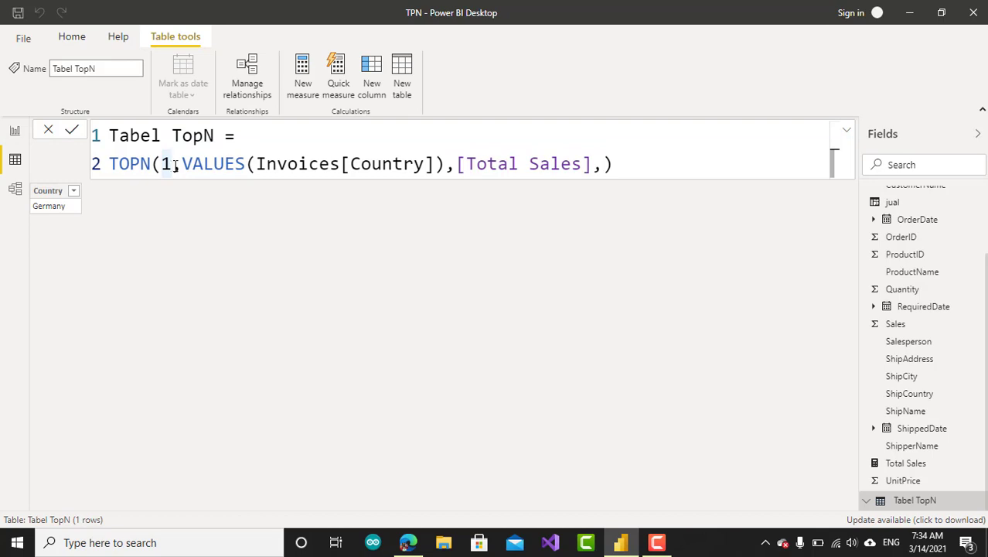
left_click_drag(184, 165, 464, 178)
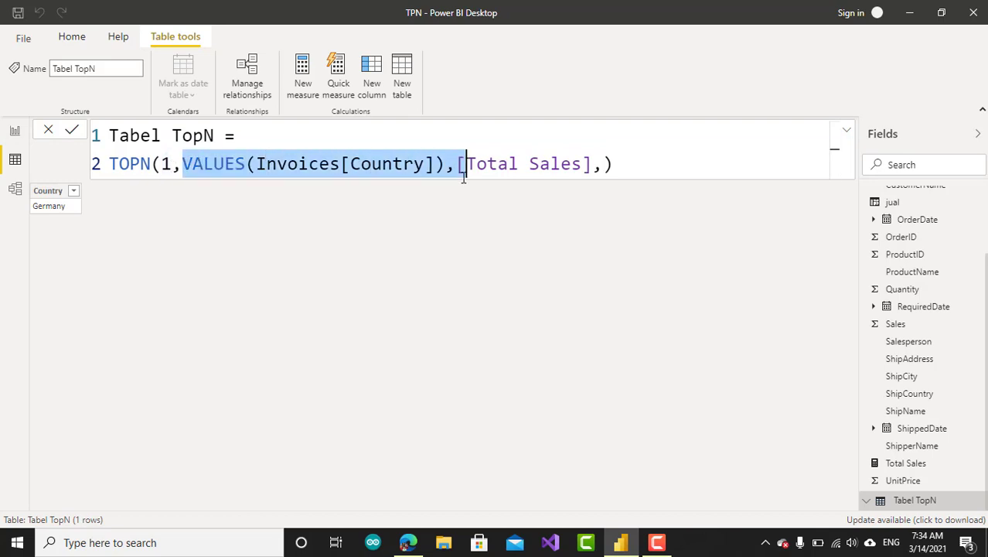
left_click(173, 168)
key("BackSpace")
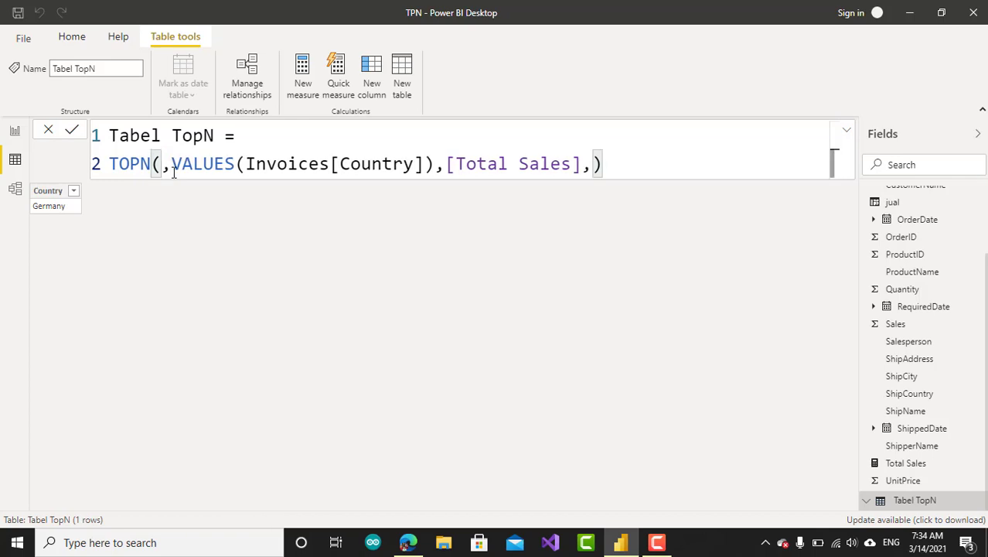
type("2")
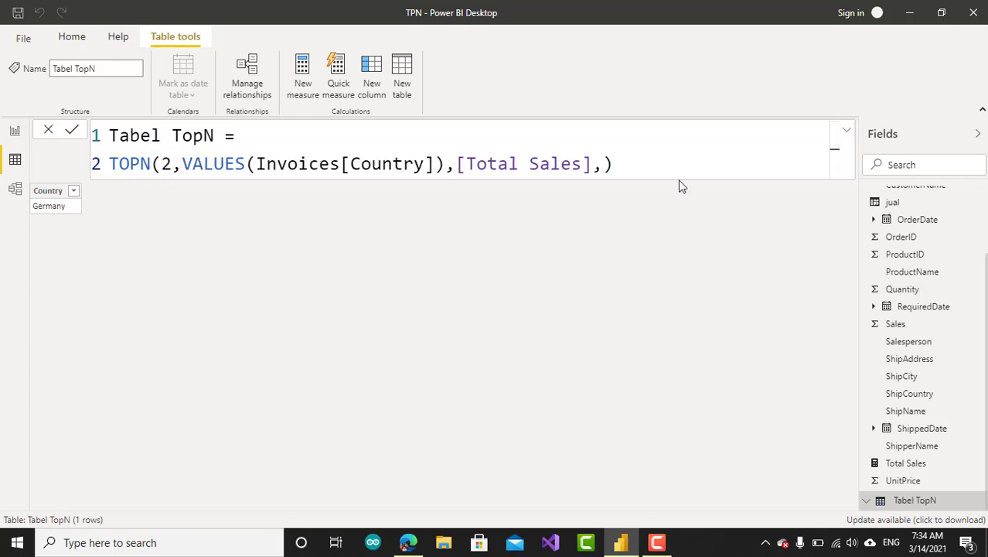
left_click(638, 162)
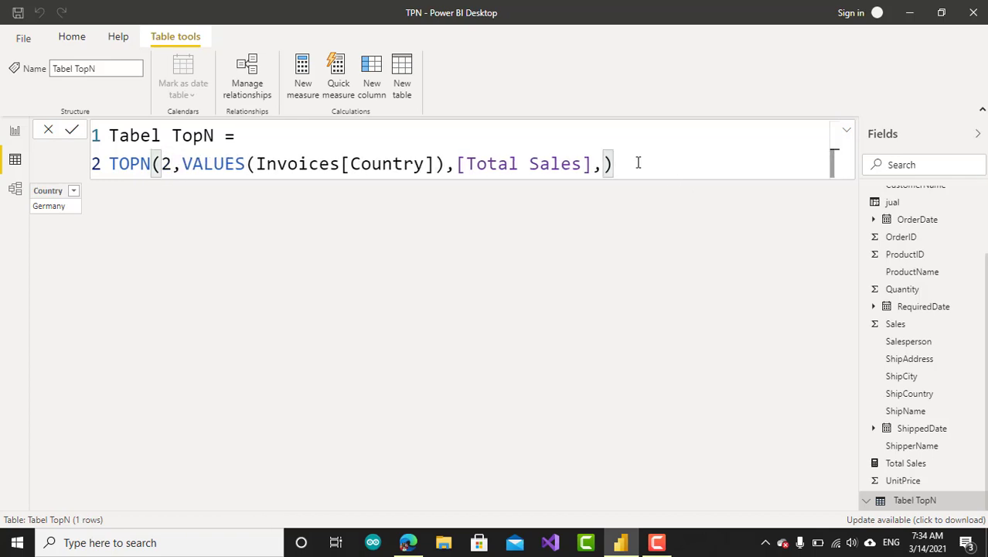
key("Return")
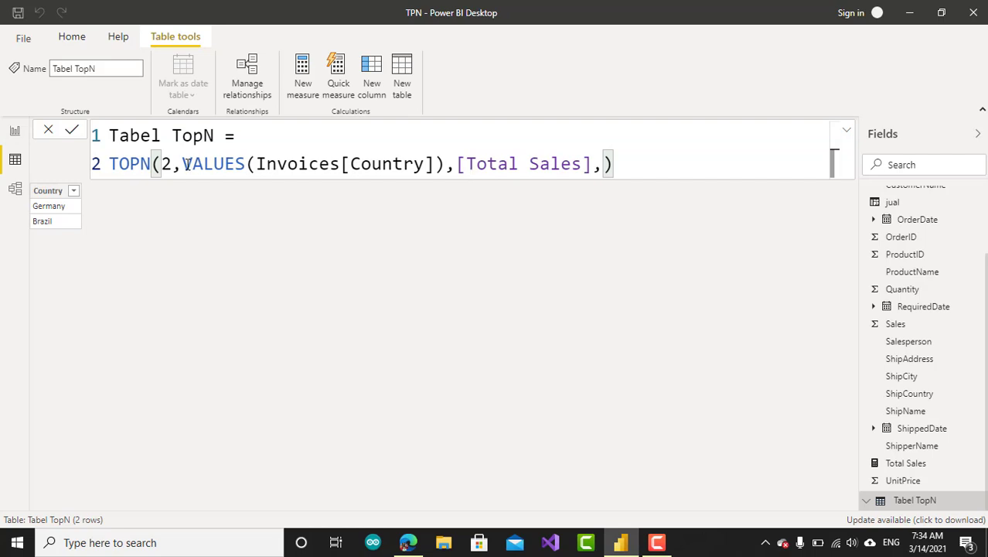
- Review the TOPN syntax on the Microsoft Docs page in the browser and return to Power BI Desktop
left_click_drag(183, 165, 453, 178)
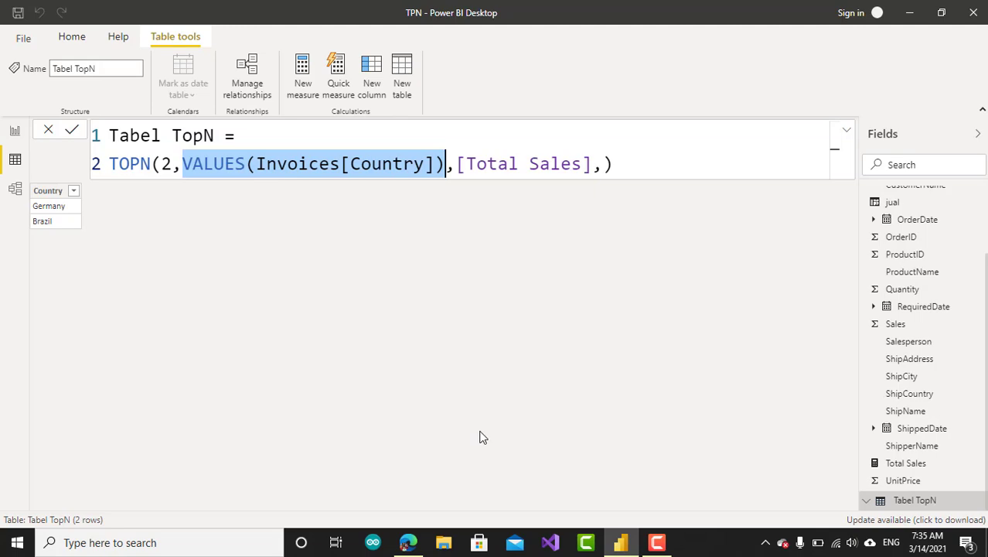
left_click(407, 542)
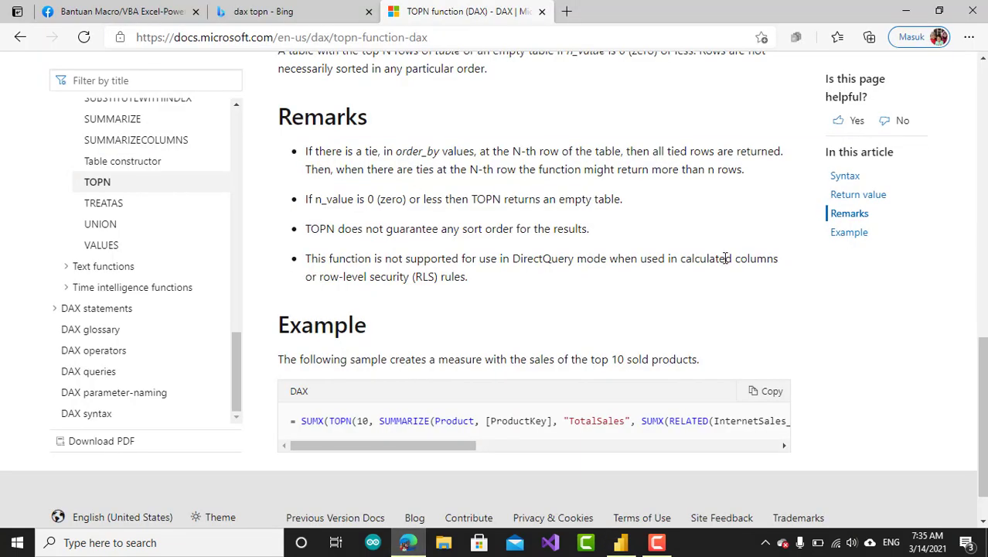
scroll(274, 137, "up", 10)
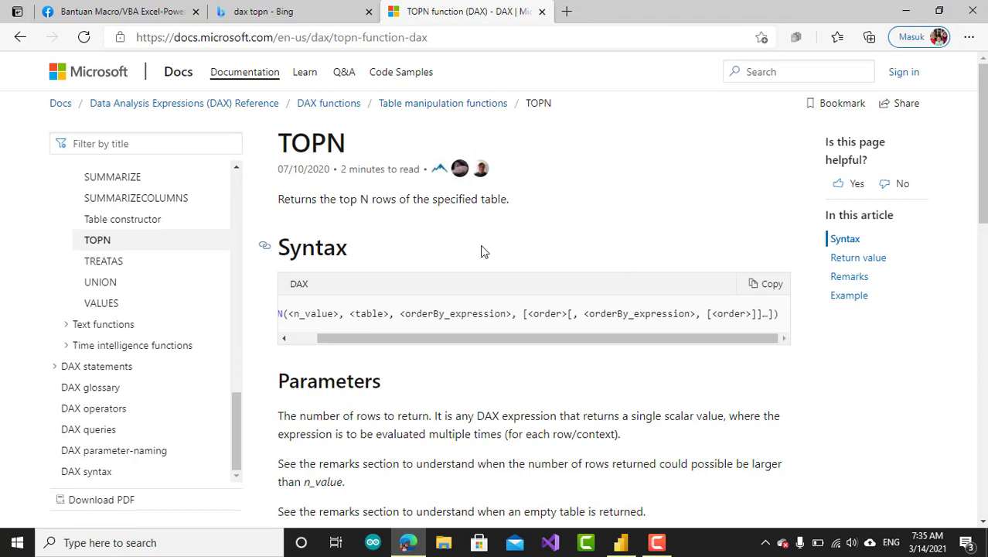
left_click(621, 542)
left_click(460, 300)
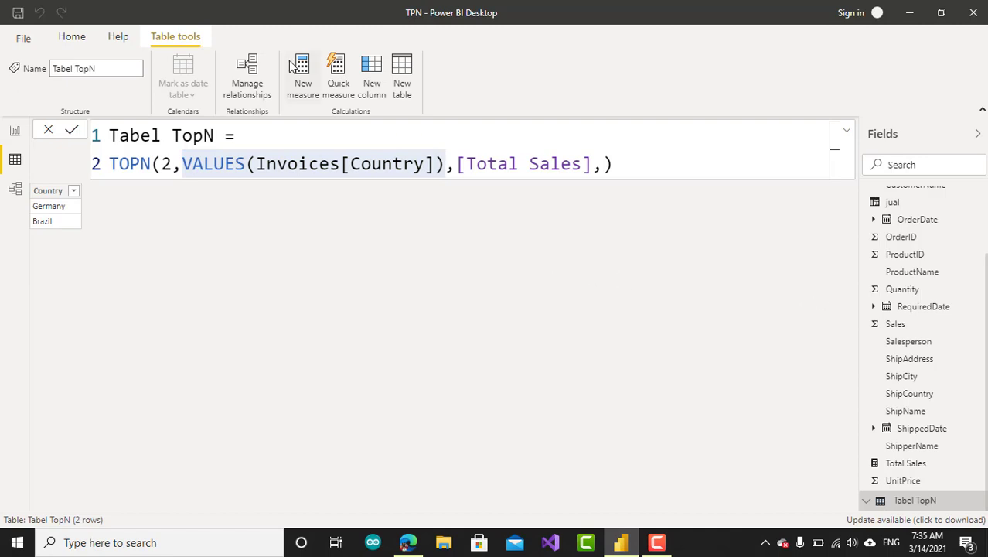
- Switch to the report view and enlarge the Tabel TopN formula to review its N_Value and VALUES(Invoices[Country]) arguments
left_click(14, 132)
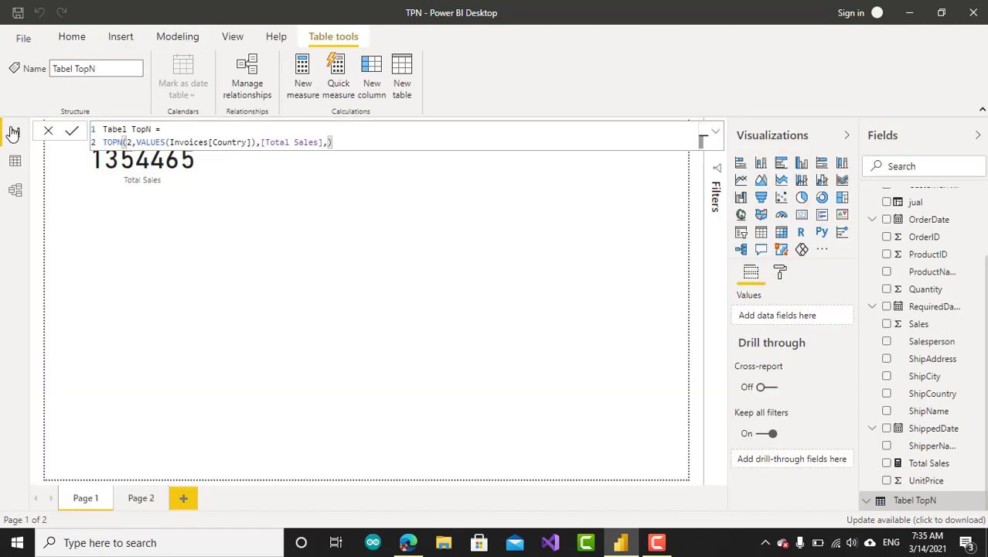
left_click(189, 40)
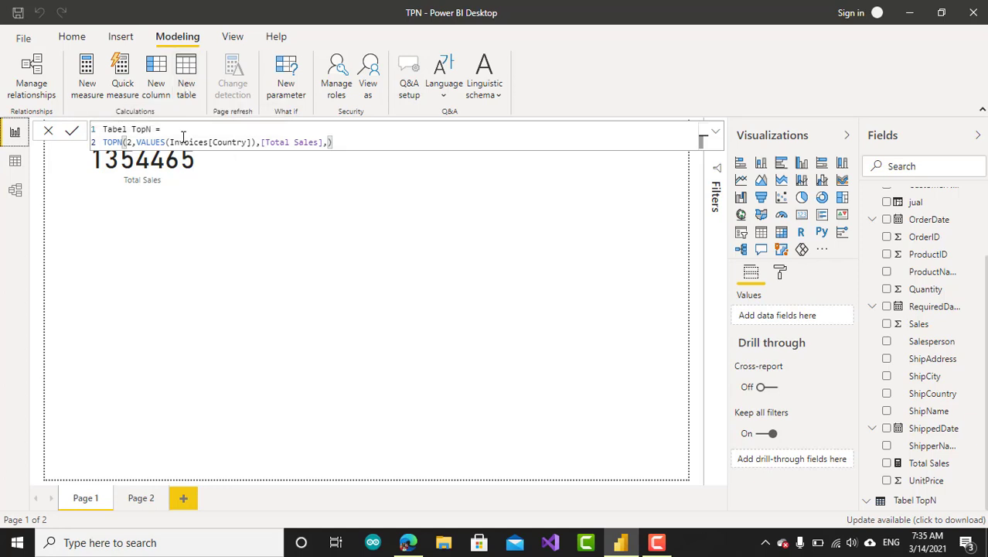
left_click(394, 134)
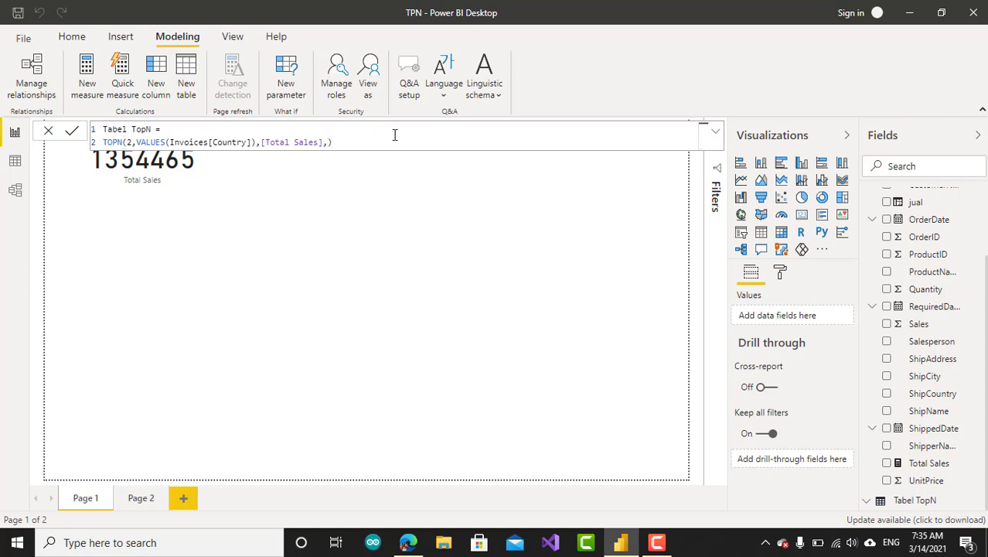
scroll(395, 134, "up", 6)
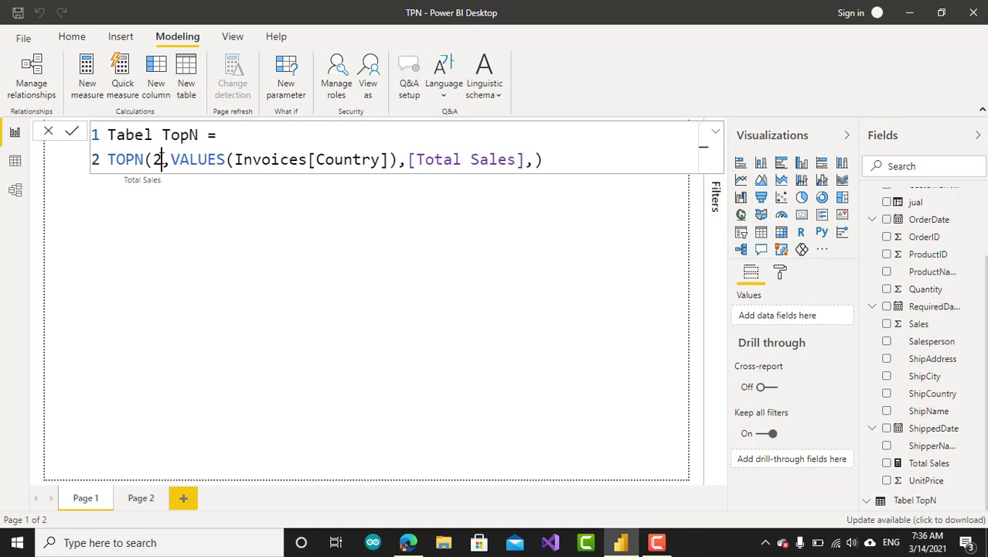
left_click(162, 158)
left_click(171, 159)
left_click_drag(171, 158, 401, 165)
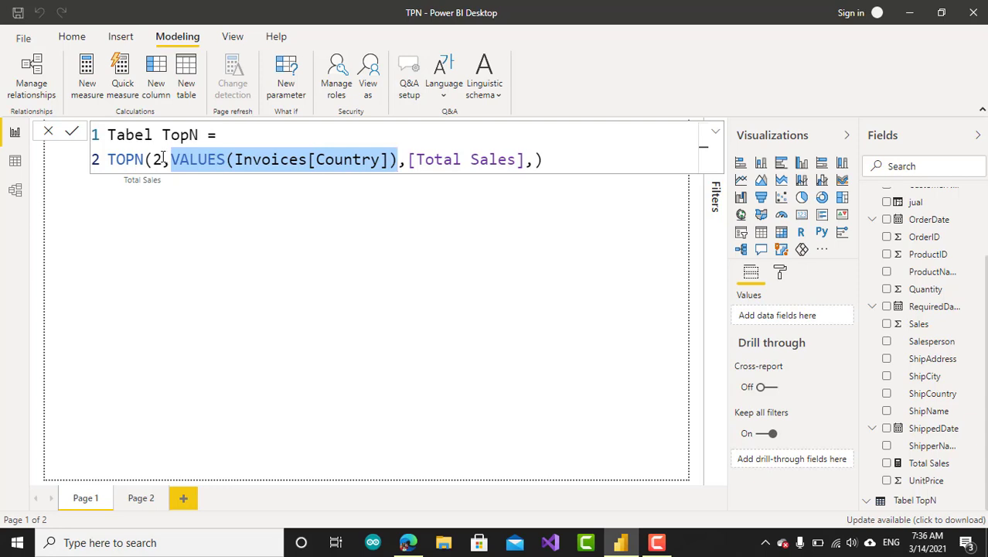
- Remove the comma after [Total Sales], set N_Value to 1, and commit the formula, viewing Tabel TopN in the data view
key("ctrl+z")
key("BackSpace")
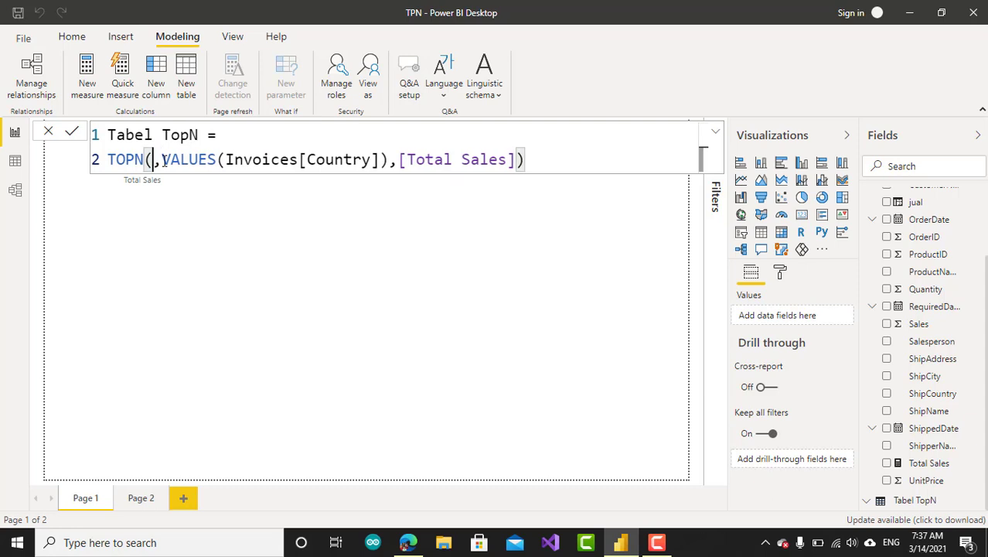
type("1")
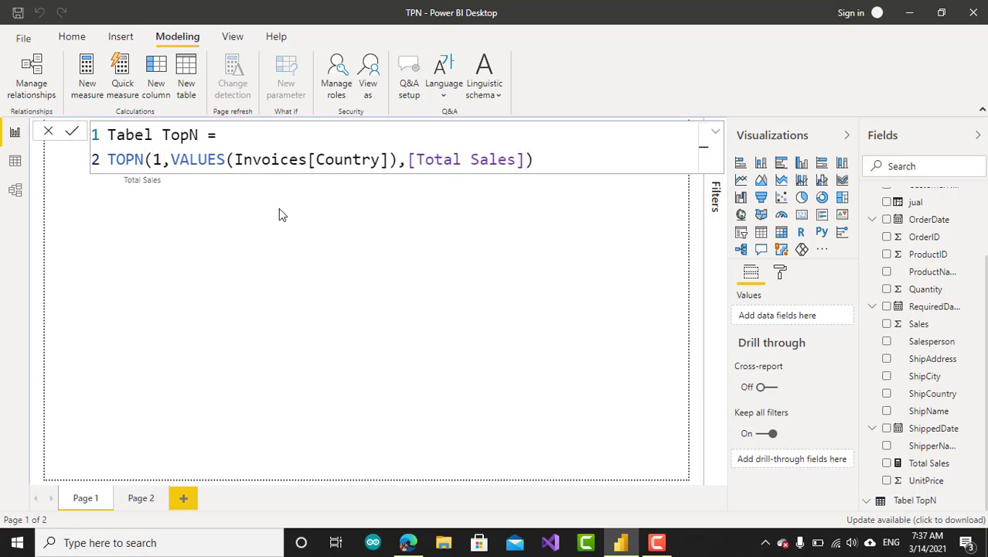
key("Return")
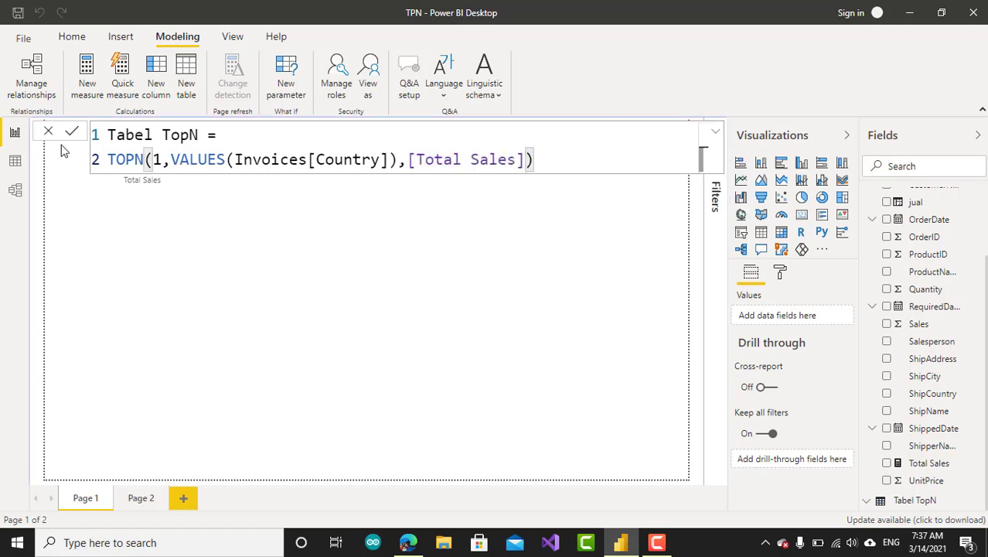
left_click(15, 161)
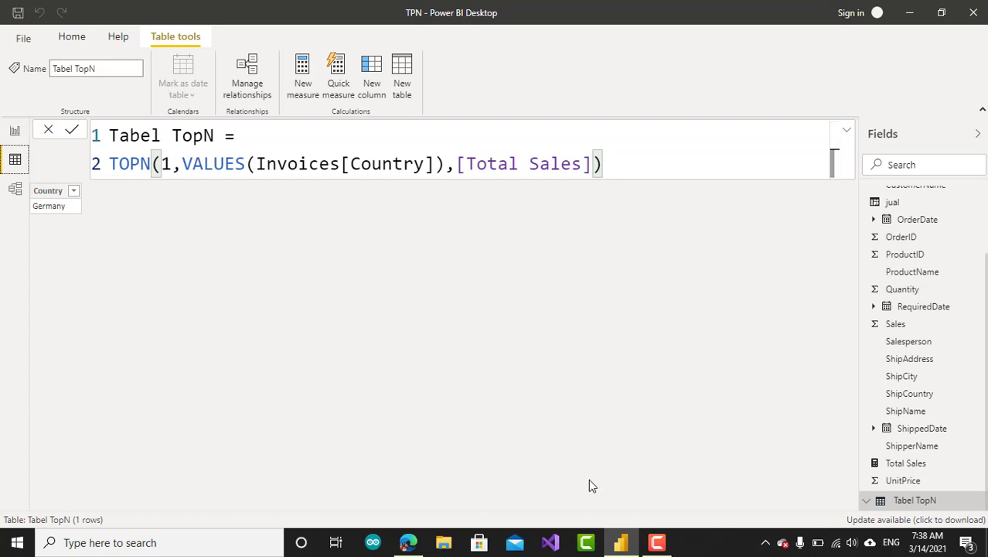
left_click(656, 542)
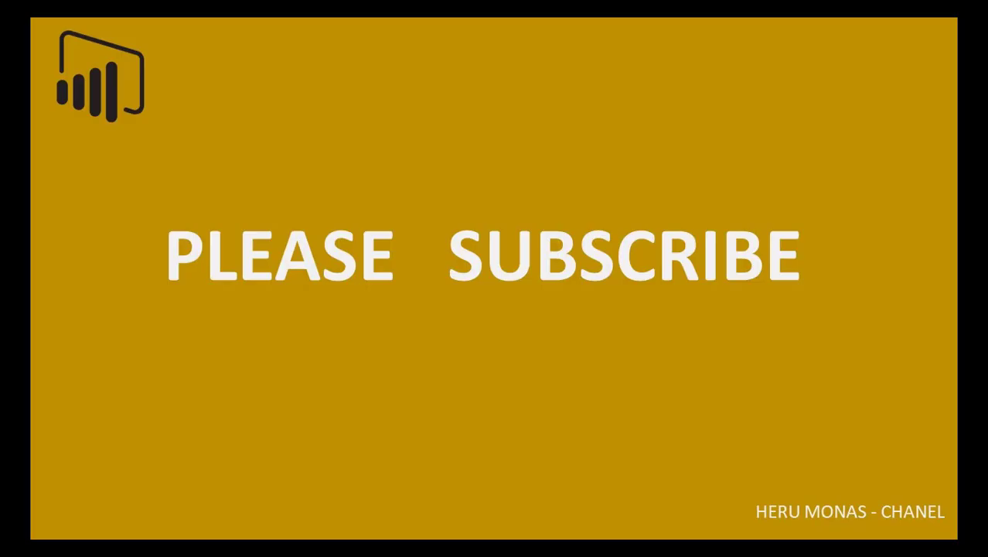